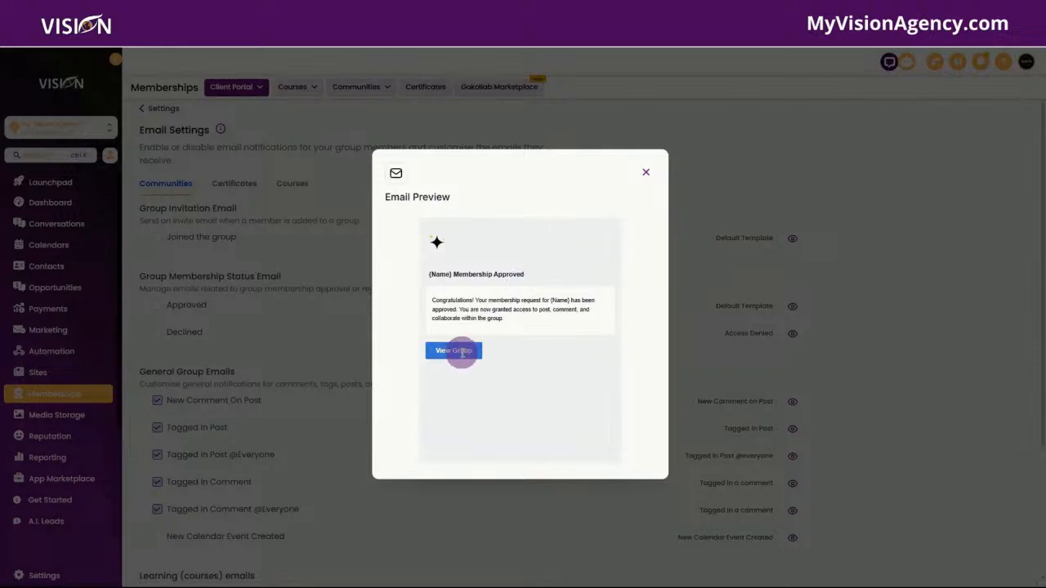
- Close the membership approval email preview and template customisation, and review the Communities email notification settings
click(647, 174)
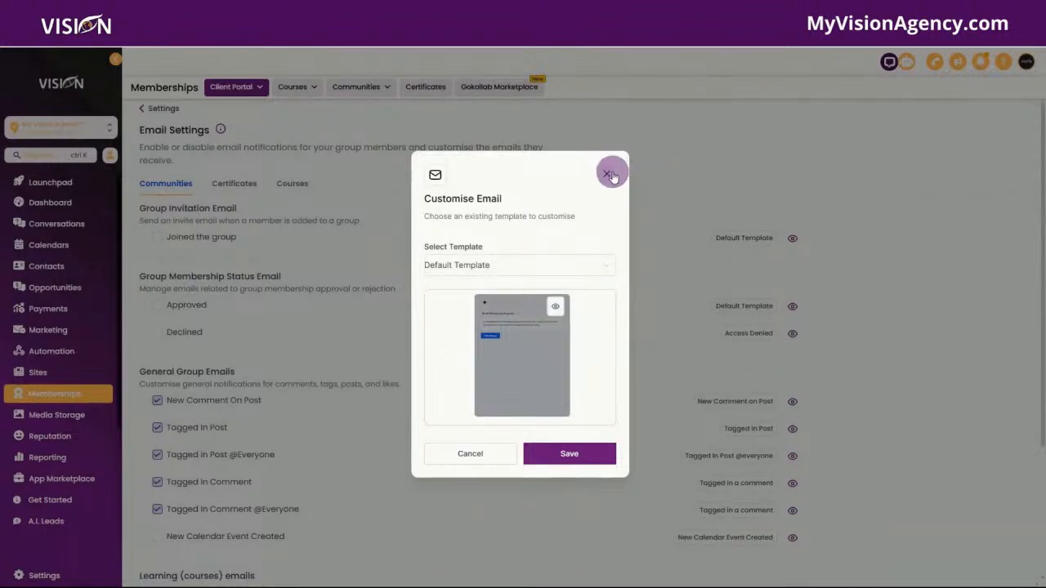
click(608, 175)
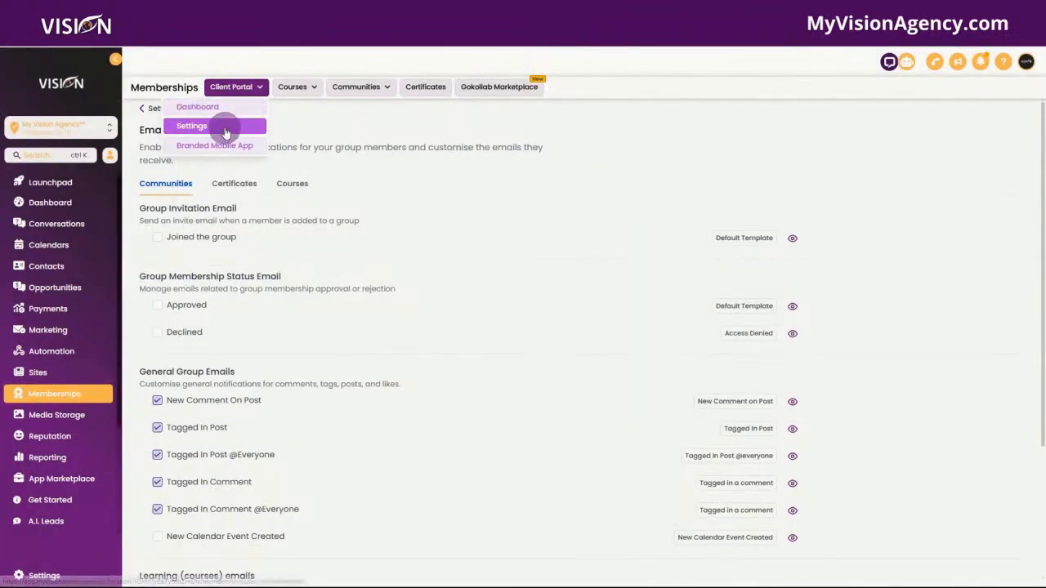
scroll(561, 364, down, 1)
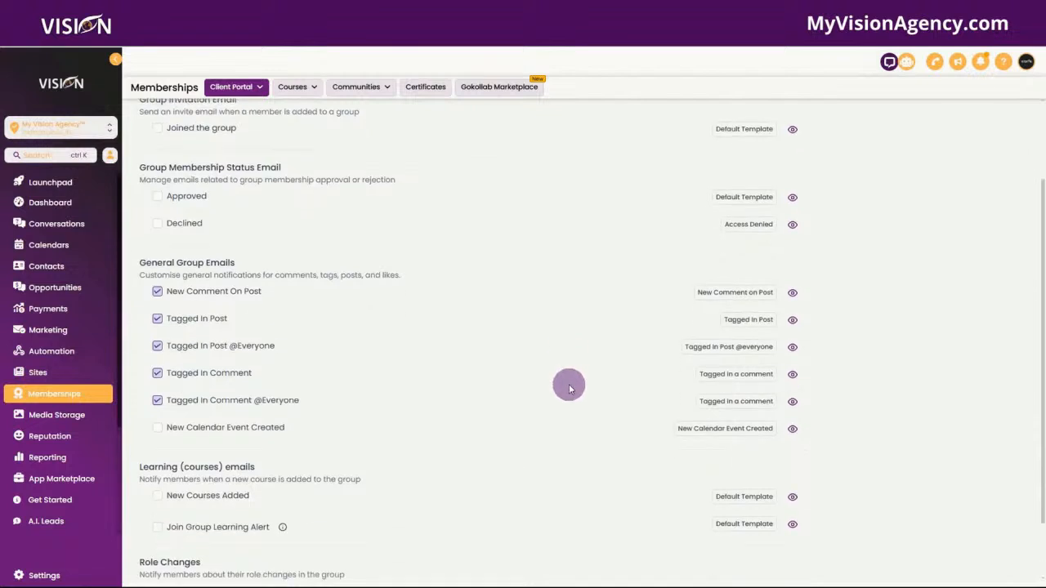
scroll(569, 384, up, 1)
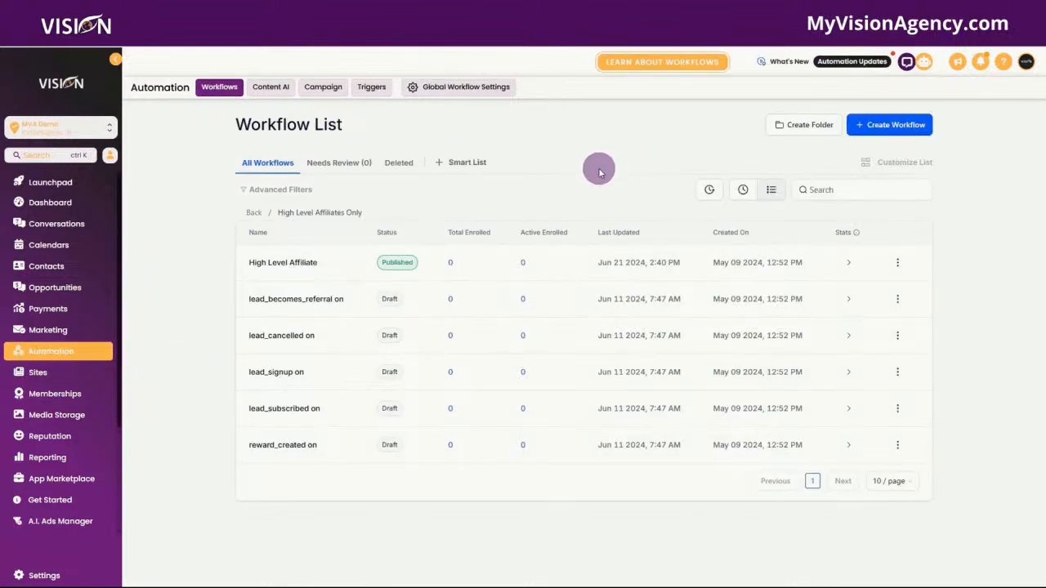
- Open the High Level Affiliate workflow and view its Course Grant Offer action
click(283, 263)
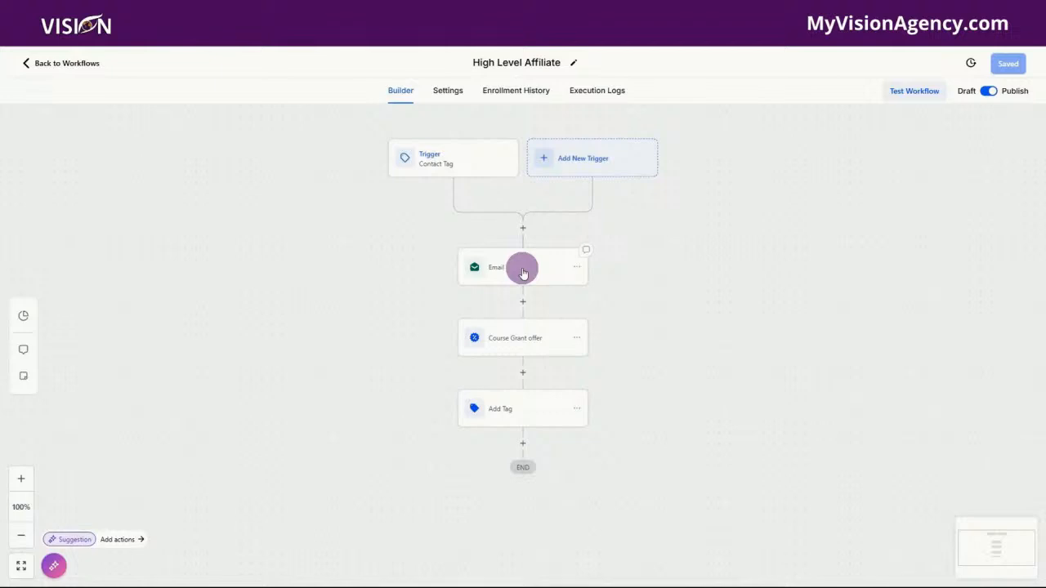
click(521, 340)
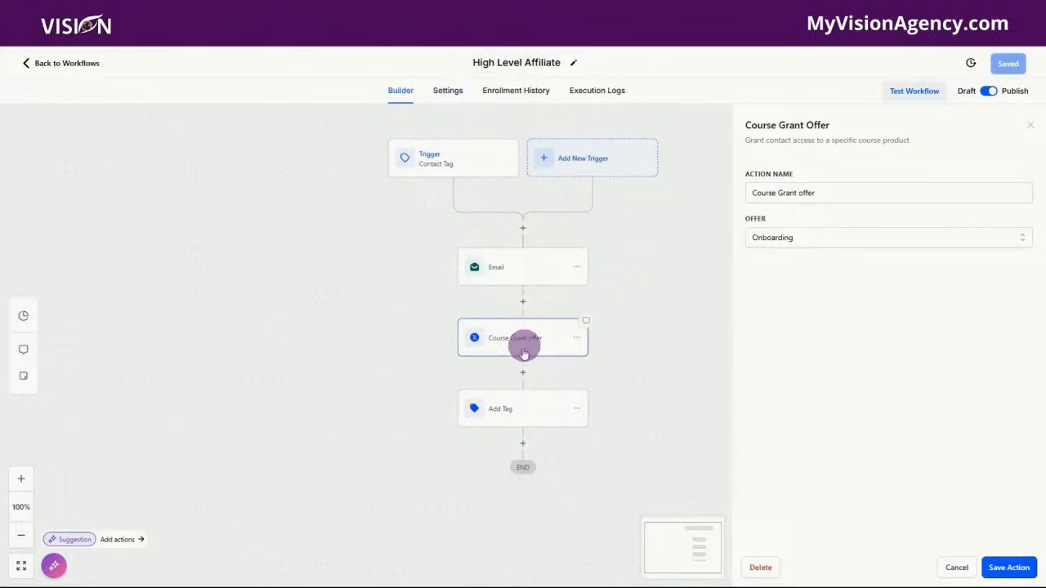
- Examine the Email action's sender, subject and message body in the workflow
click(536, 286)
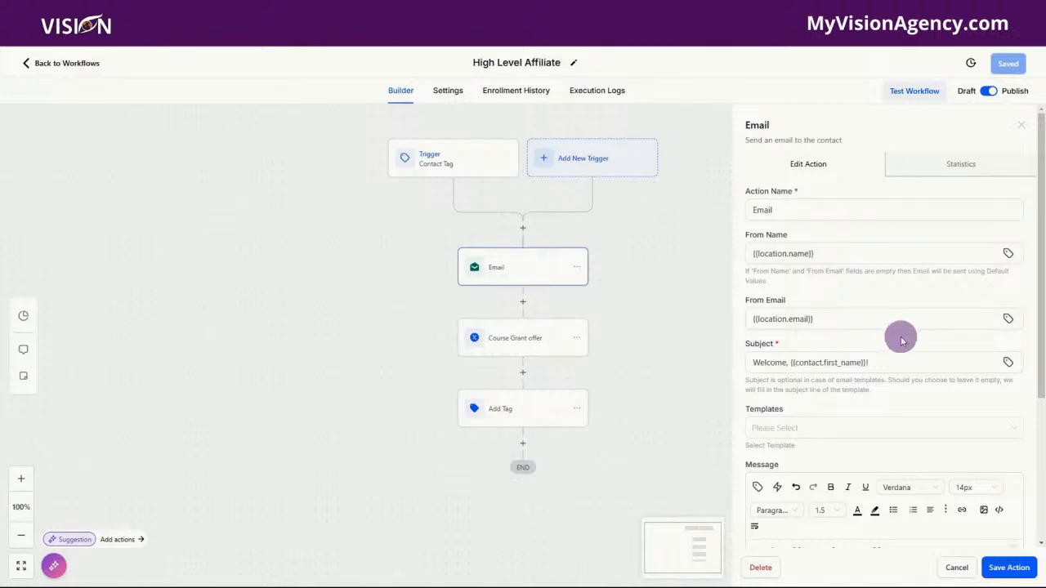
scroll(901, 341, down, 3)
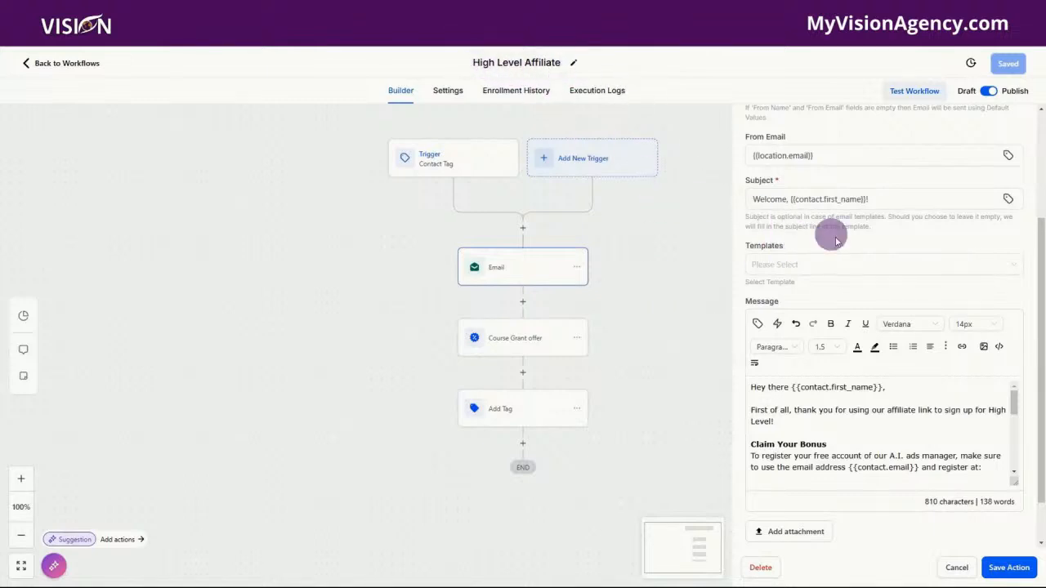
scroll(901, 236, down, 1)
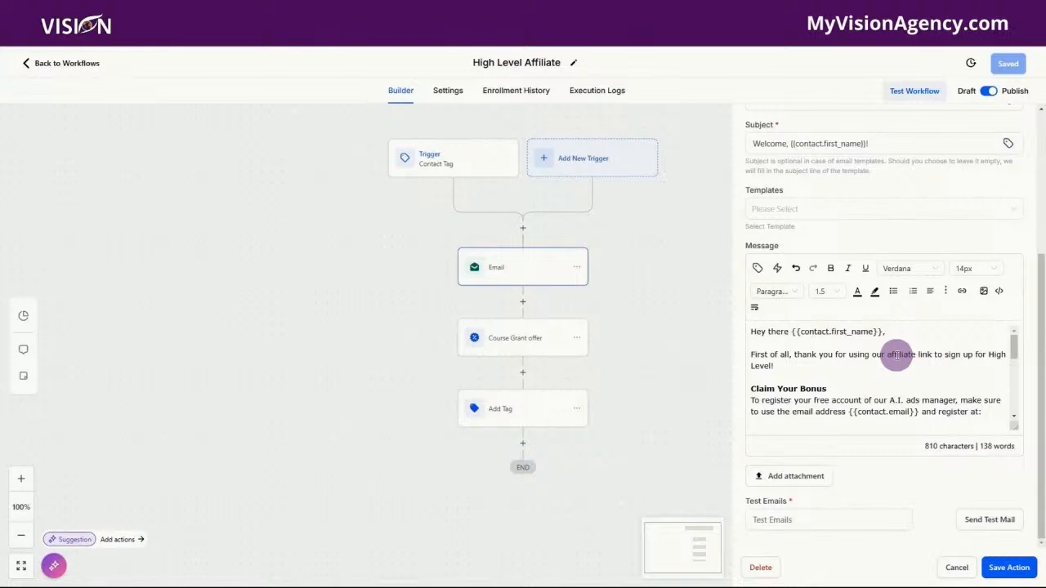
scroll(913, 376, down, 1)
scroll(912, 376, down, 3)
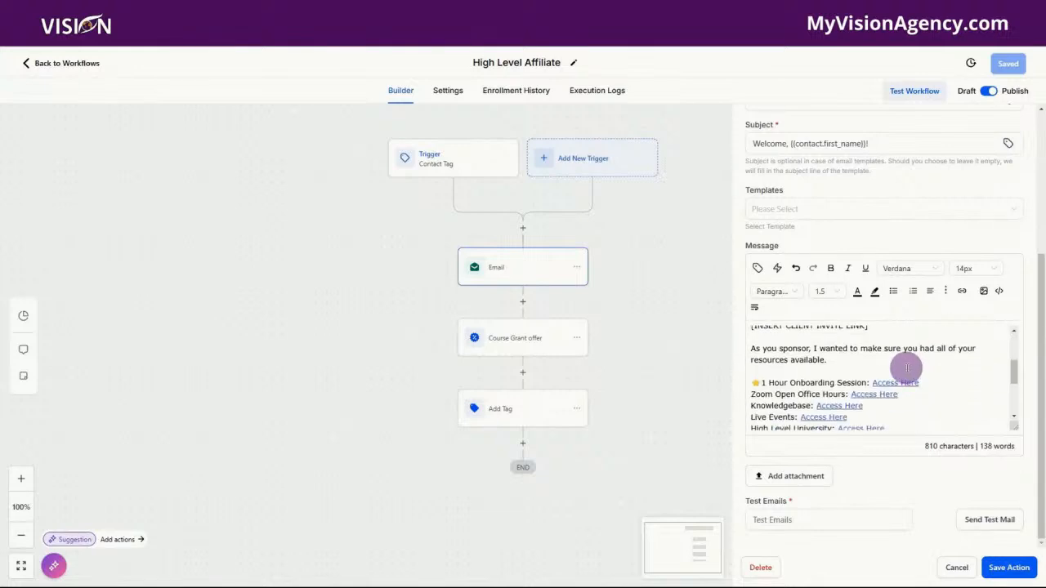
scroll(871, 381, up, 2)
scroll(890, 380, down, 2)
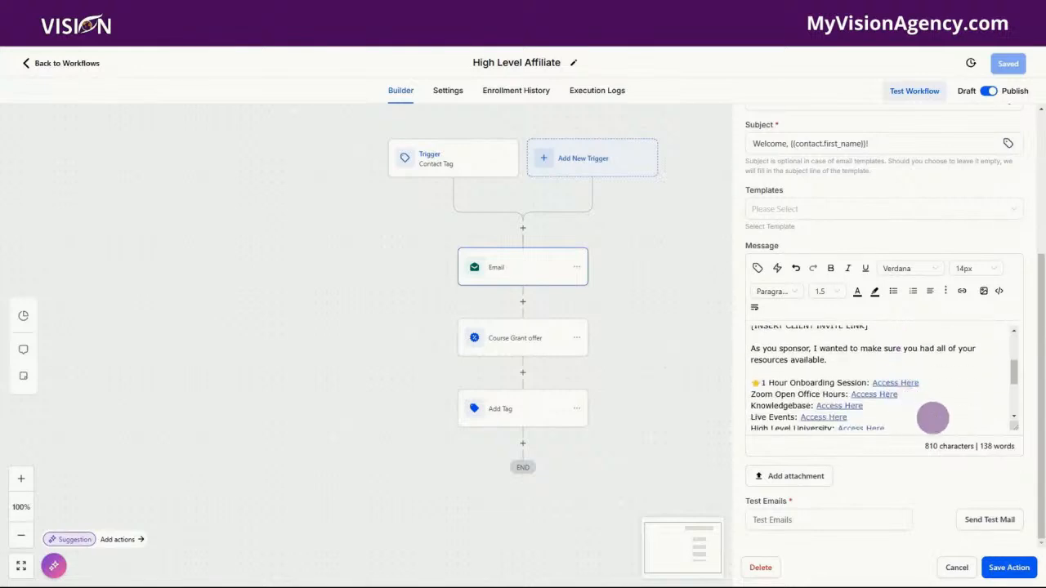
- Add a Grant Group Access action for Demo Group 1 directly before the Email action and save it
click(523, 228)
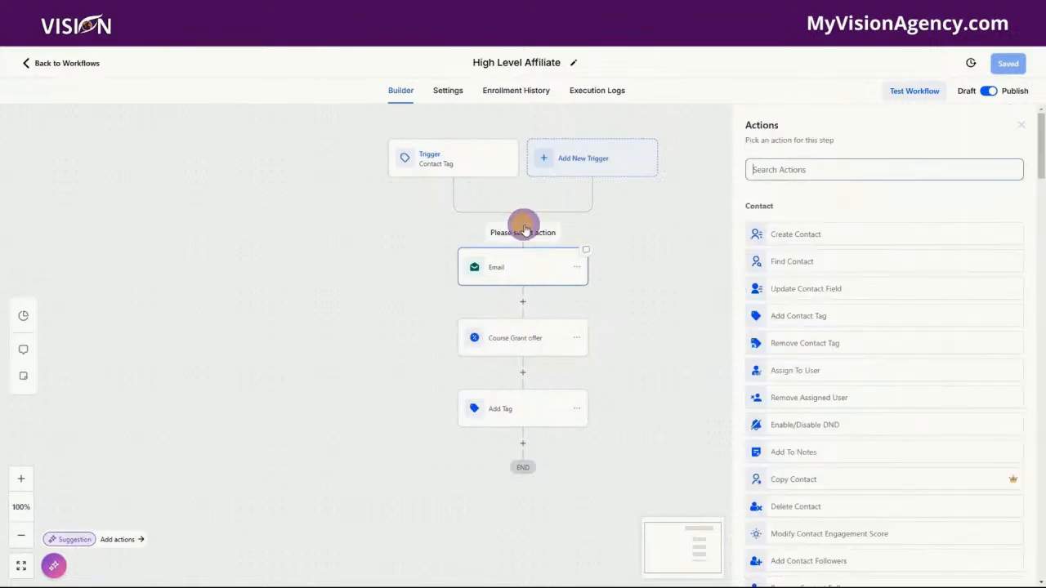
text(grnt)
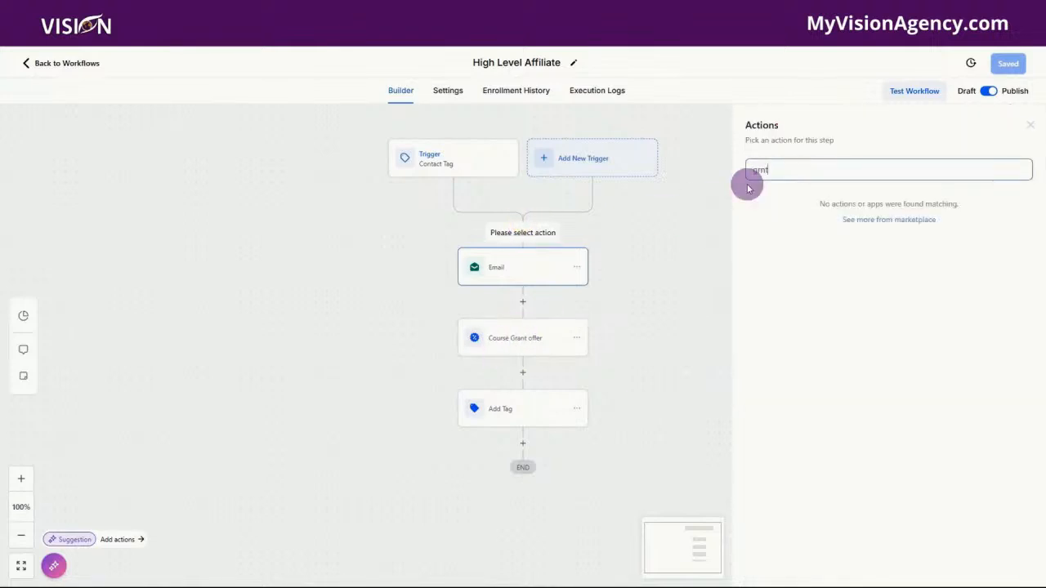
key(BackSpace)
key(BackSpace)
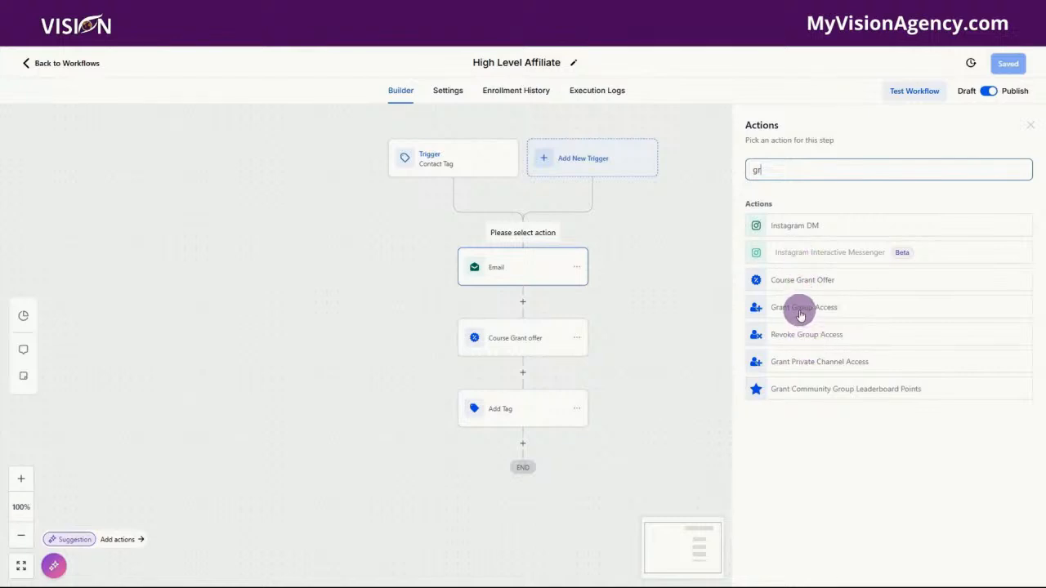
click(799, 308)
click(785, 240)
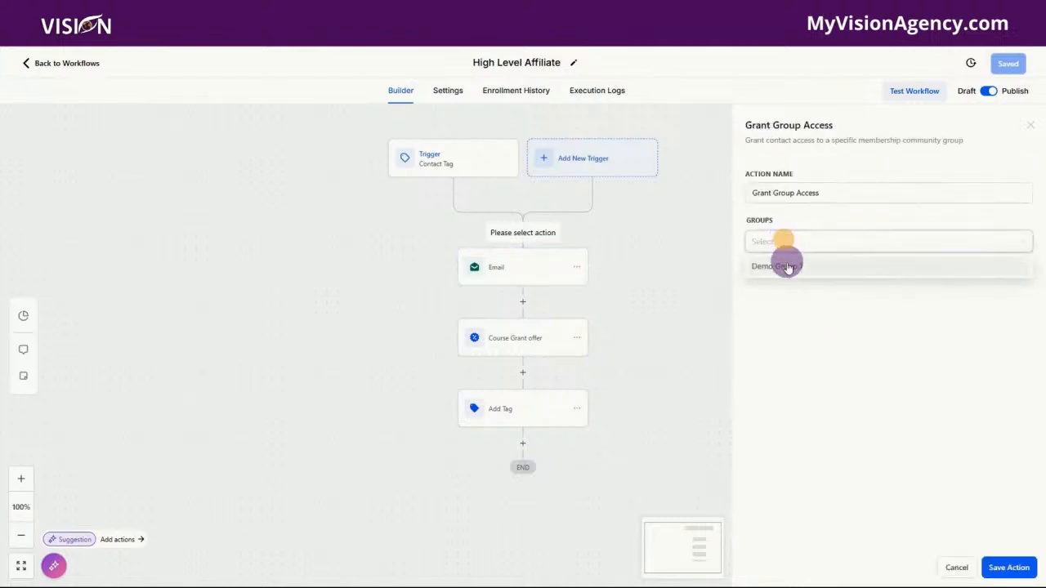
click(784, 262)
click(1012, 565)
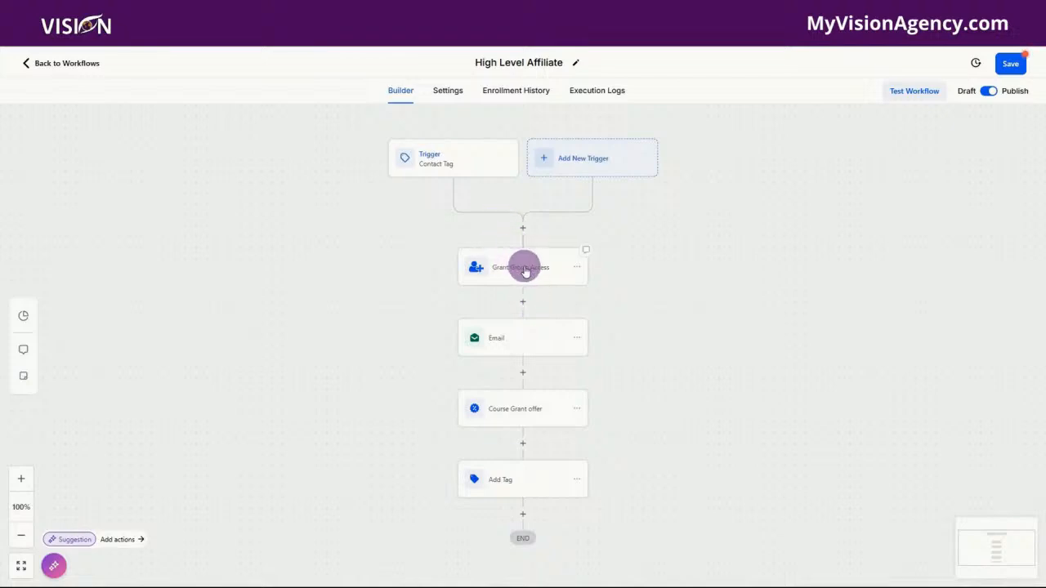
- Append "P.S. You now have access to our community, courses and more. CLICK HERE to get access." to the Email action's message
click(524, 267)
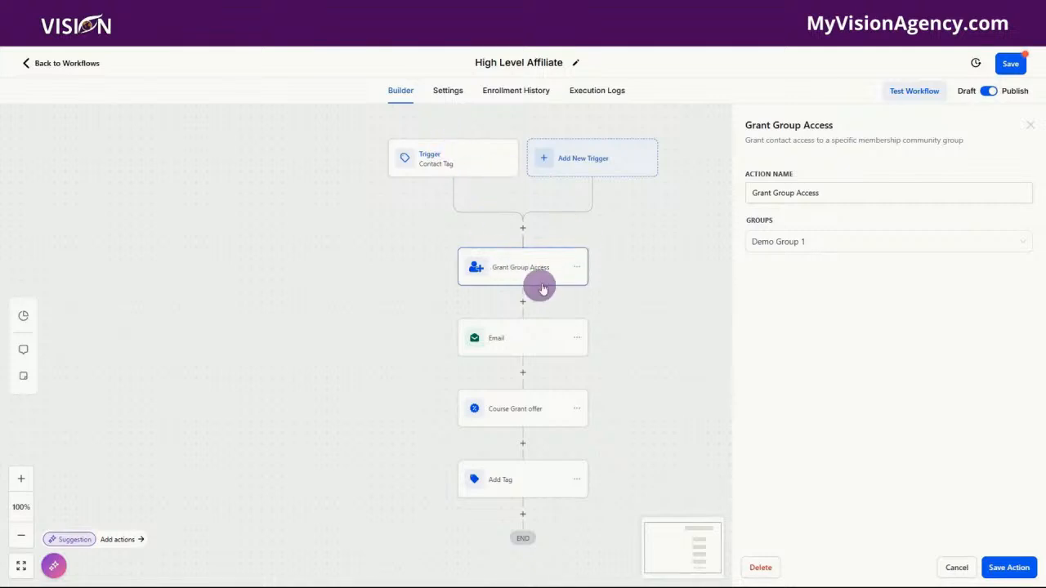
click(530, 335)
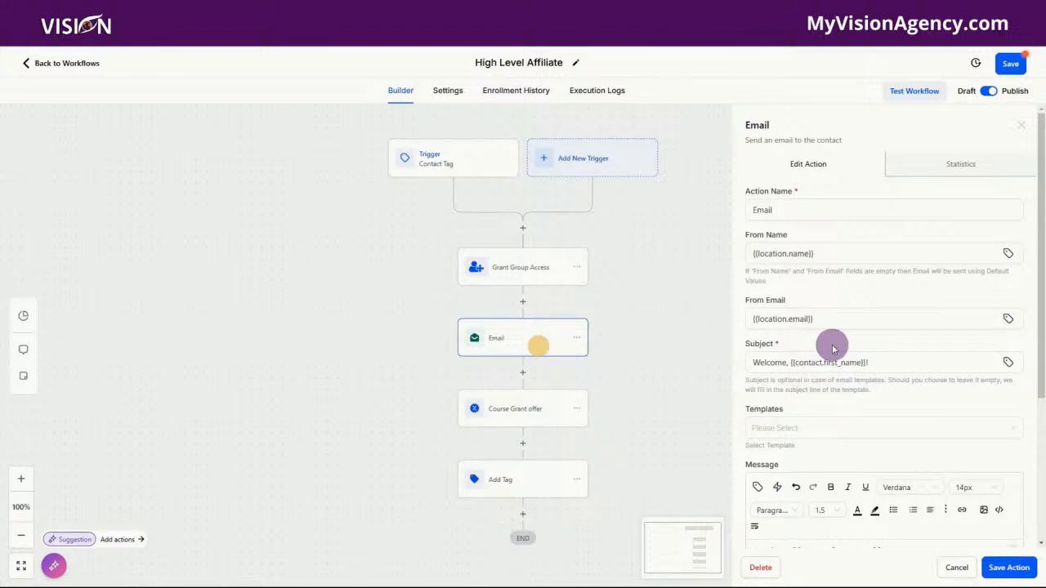
scroll(894, 368, down, 3)
scroll(864, 428, down, 3)
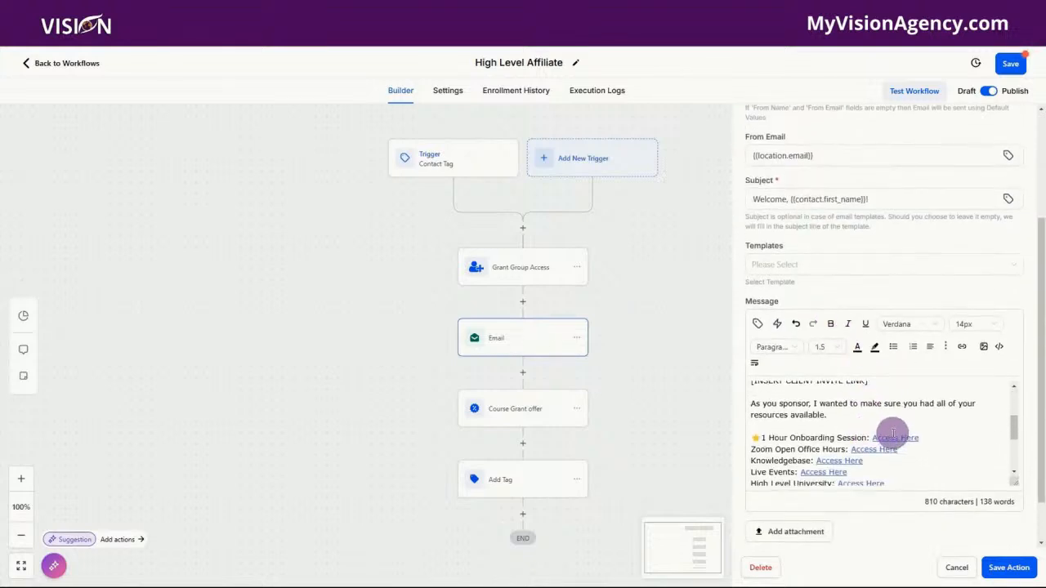
scroll(890, 434, down, 5)
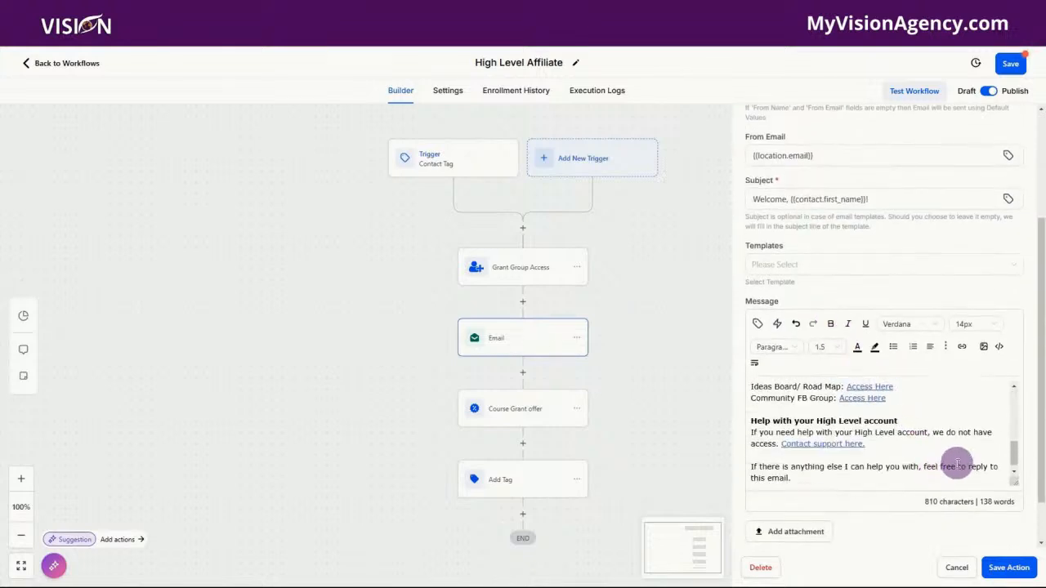
scroll(958, 464, up, 5)
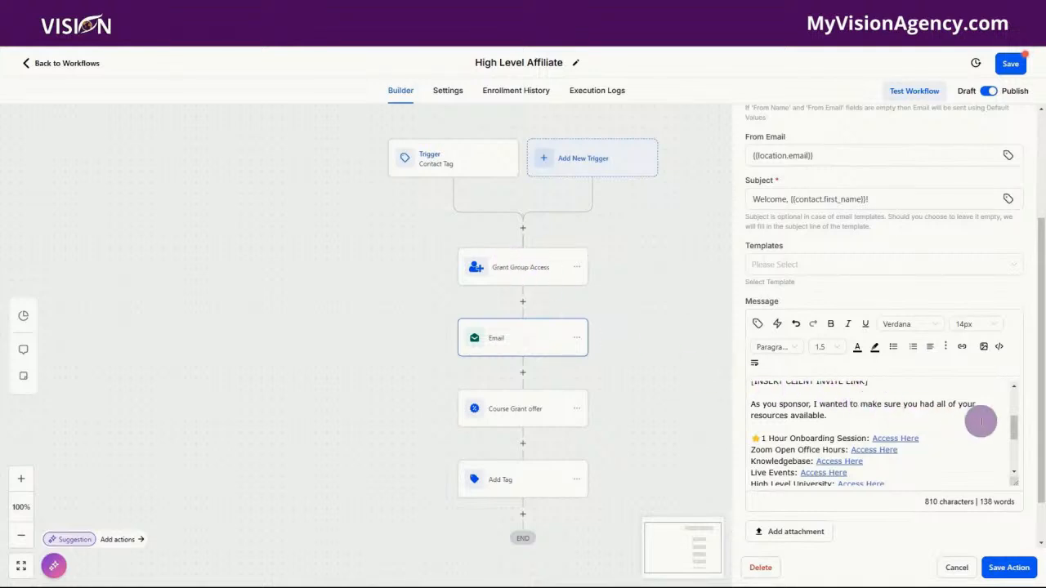
scroll(940, 427, up, 3)
scroll(913, 439, down, 6)
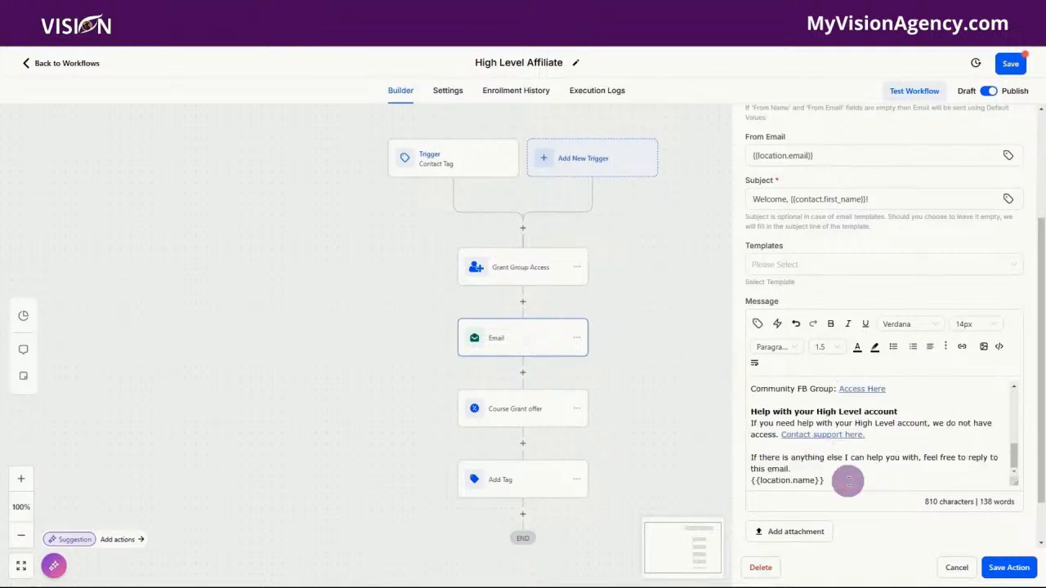
click(848, 482)
key(Return)
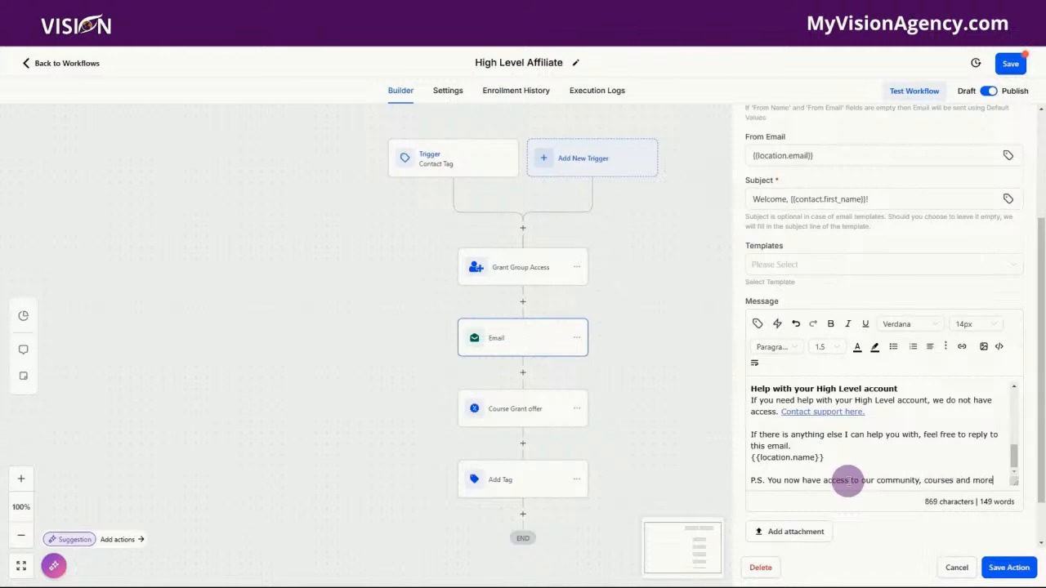
text(ICKHERE to get access.)
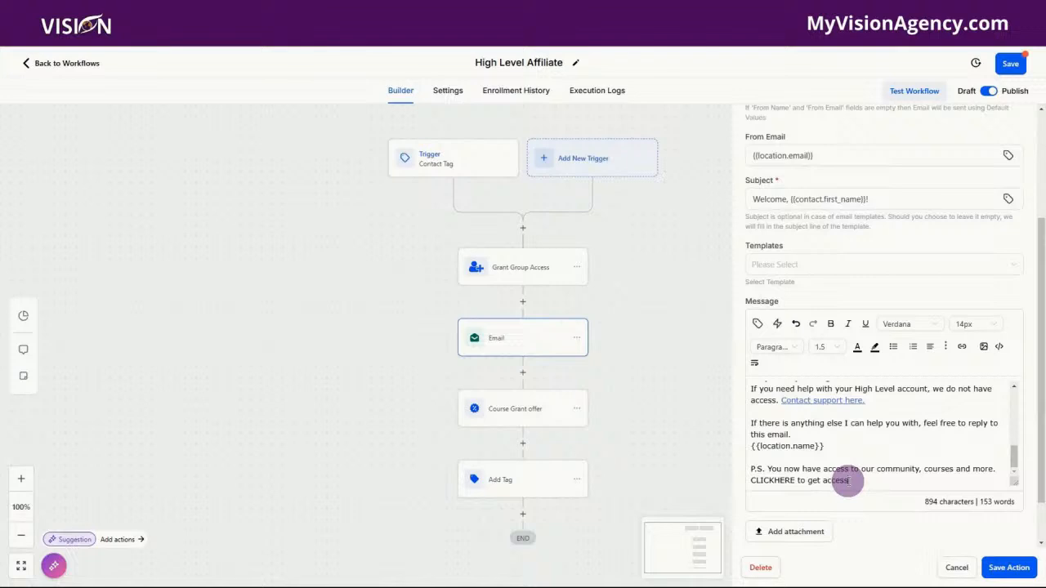
click(773, 481)
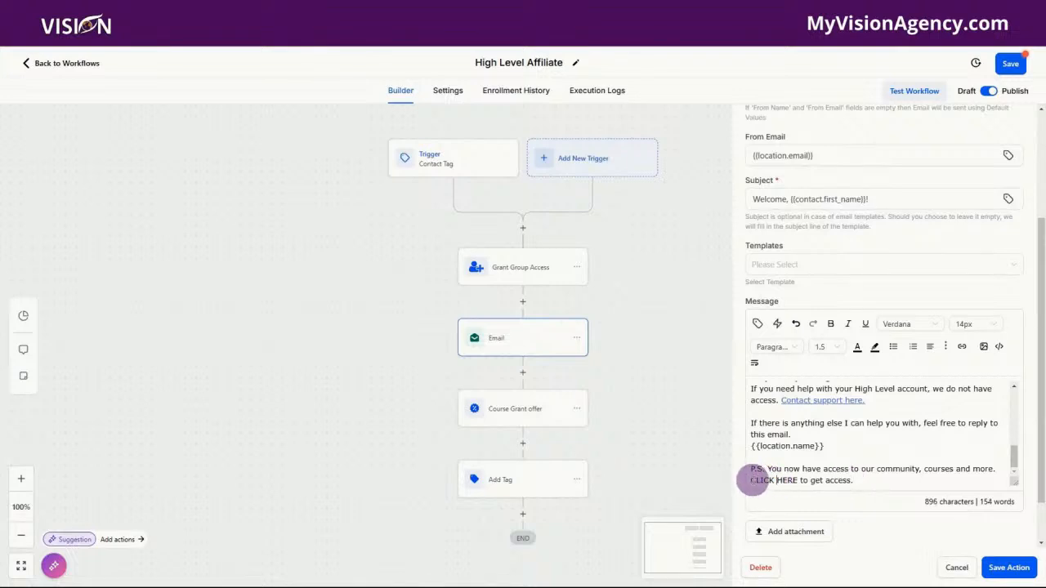
- Replace CLICK HERE in the P.S. with the Client Portal Contact value Login URL (Magic Link)
drag(752, 480, 799, 479)
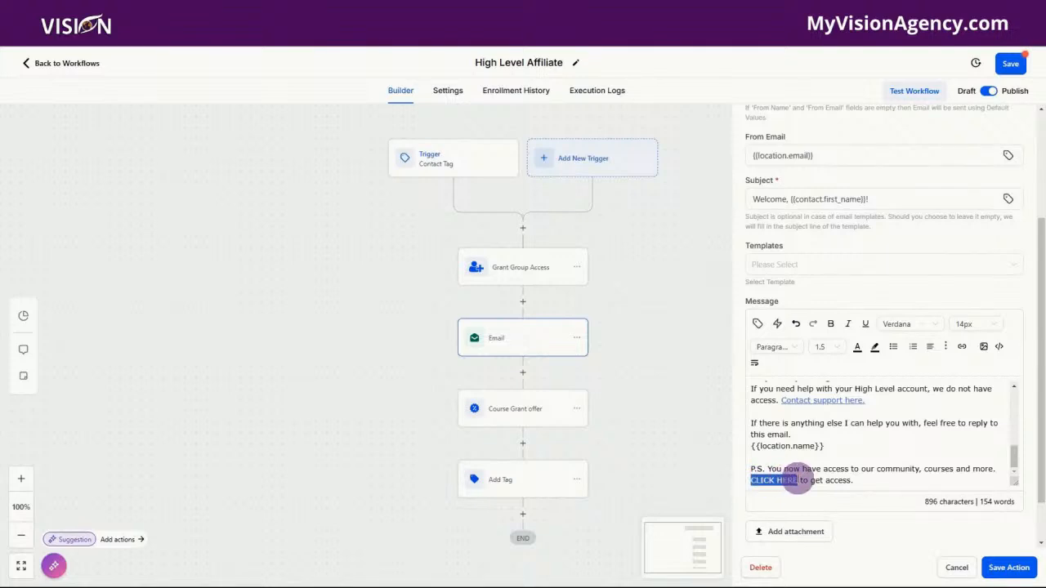
click(752, 323)
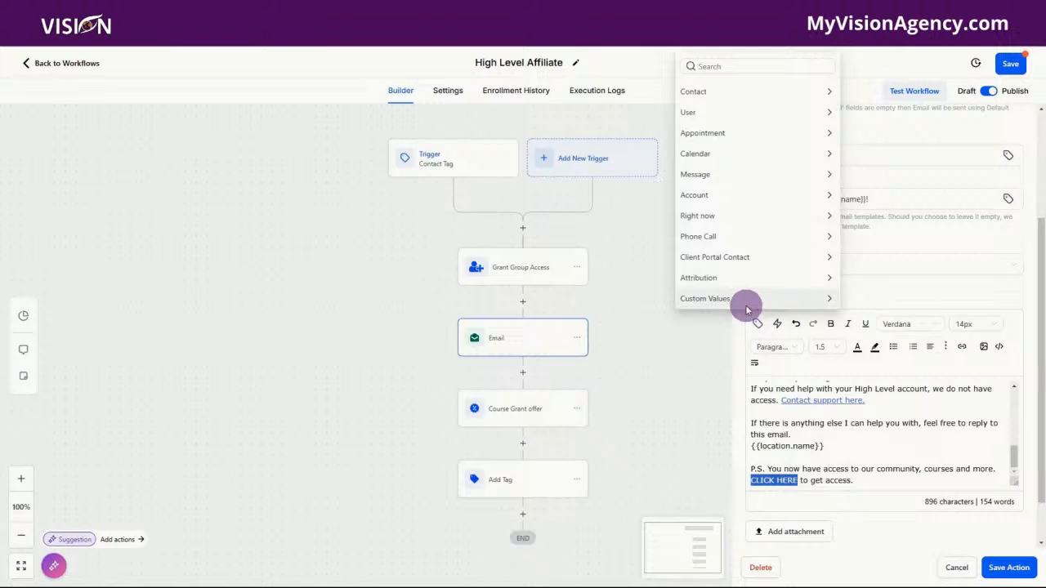
click(742, 257)
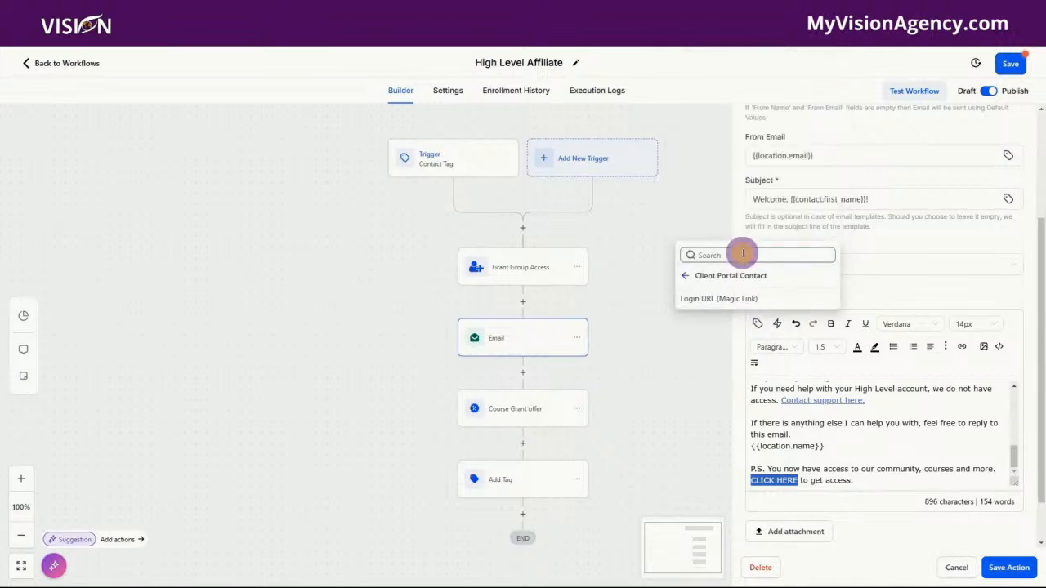
click(746, 299)
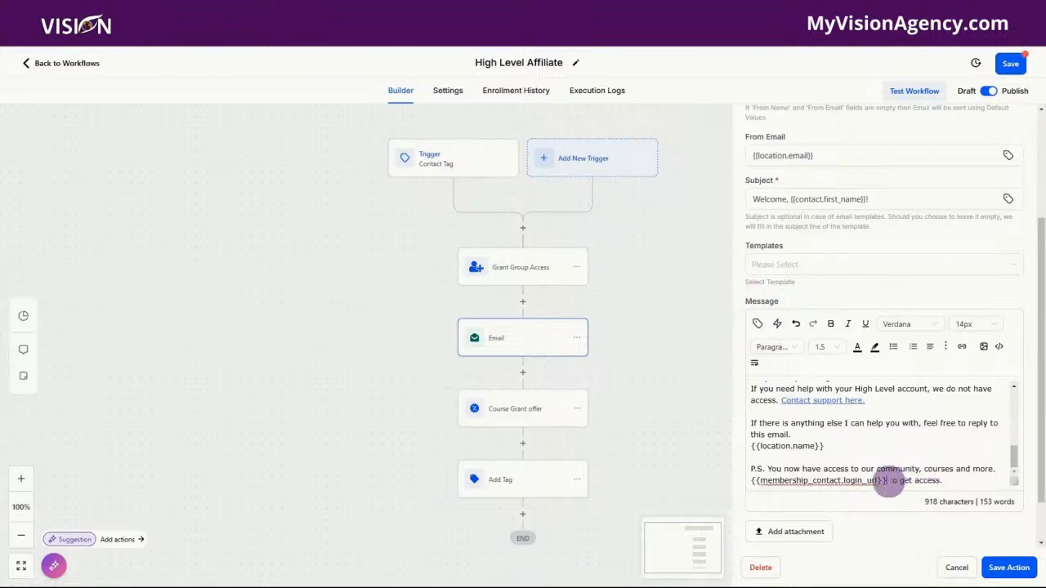
- Turn the inserted placeholder into a link with URL {{membership_contact.login_url}} that opens in a new window
drag(885, 480, 750, 484)
key(ctrl+c)
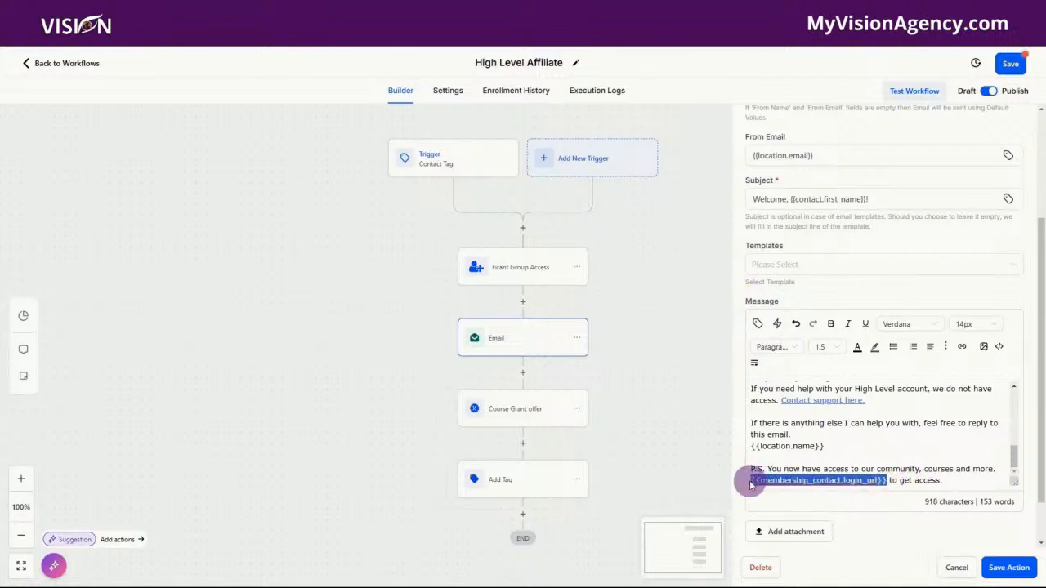
click(964, 345)
key(ctrl+v)
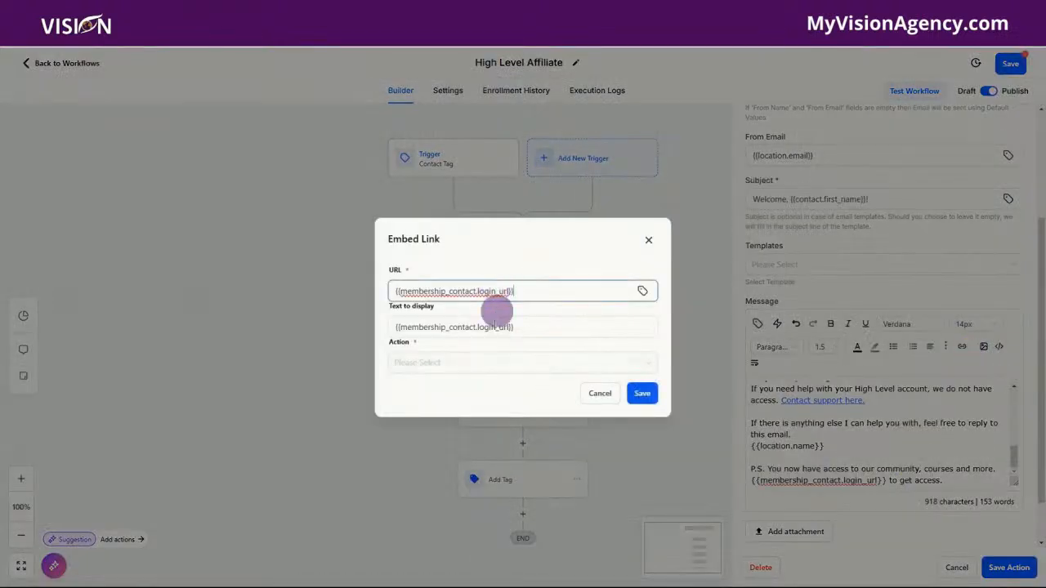
click(481, 365)
click(455, 409)
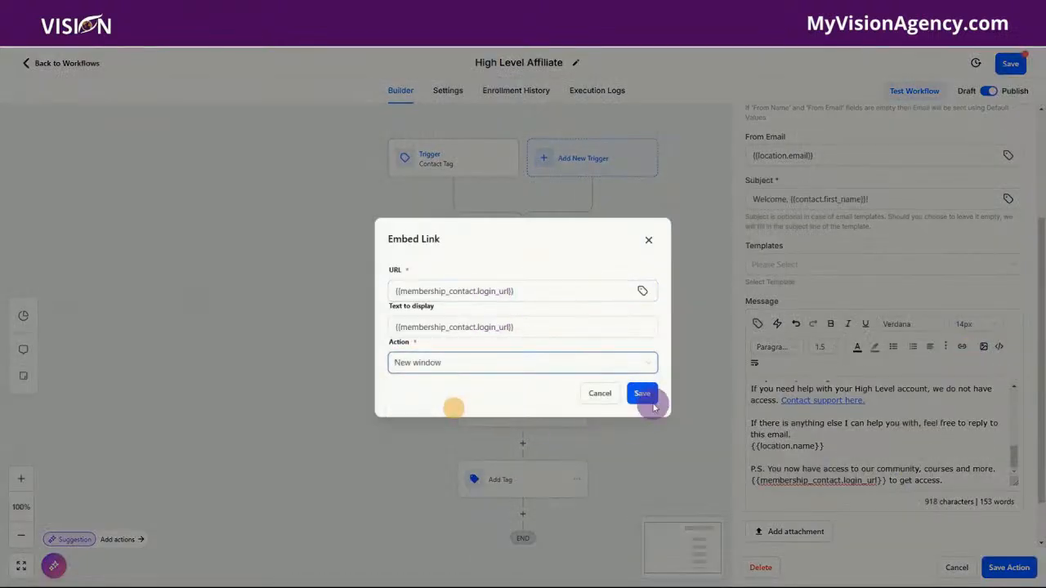
click(644, 394)
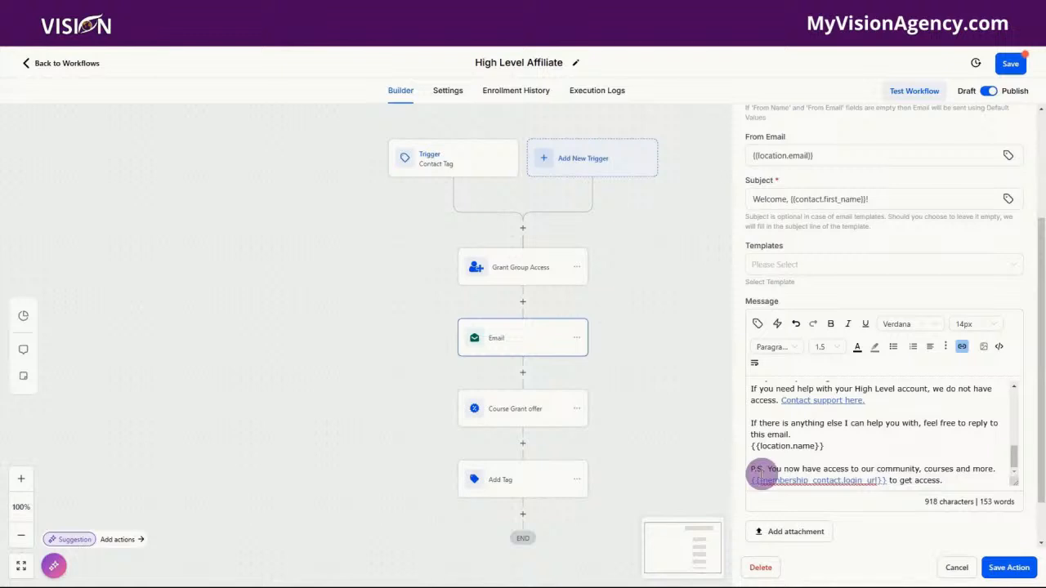
- Set the magic link's display text to CLICK HERE and save the link
click(887, 479)
drag(540, 330, 358, 334)
text(C)
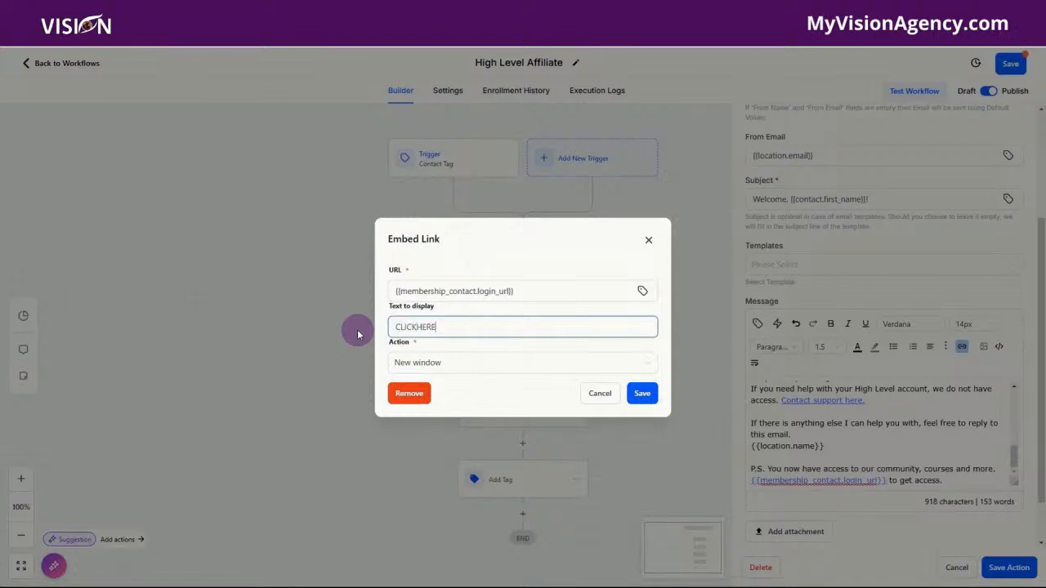
text(LICK HERE)
click(643, 393)
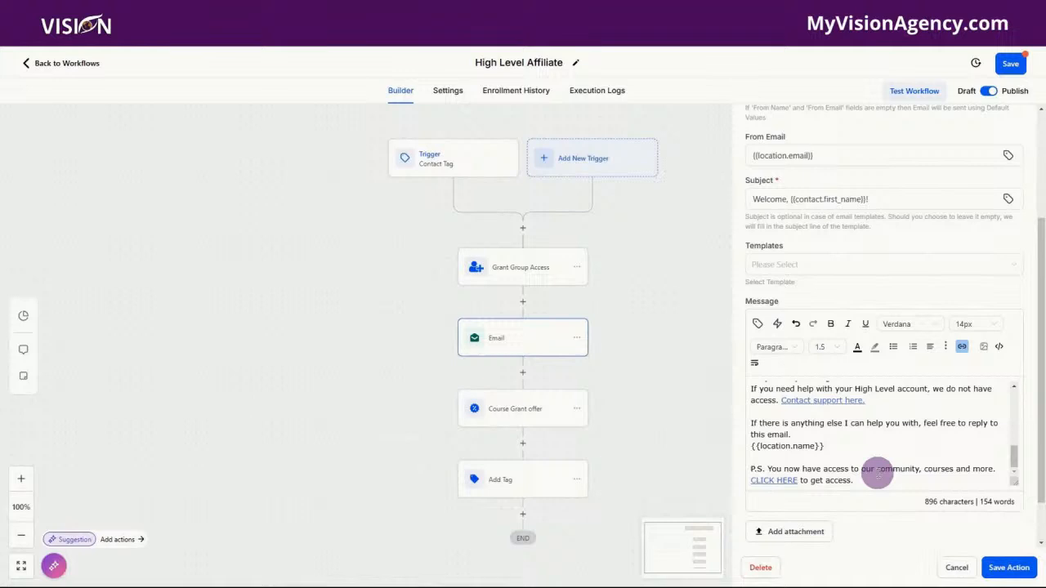
- Check the CLICK HERE link's URL in the Email action's message and the list of available email templates
scroll(899, 458, down, 1)
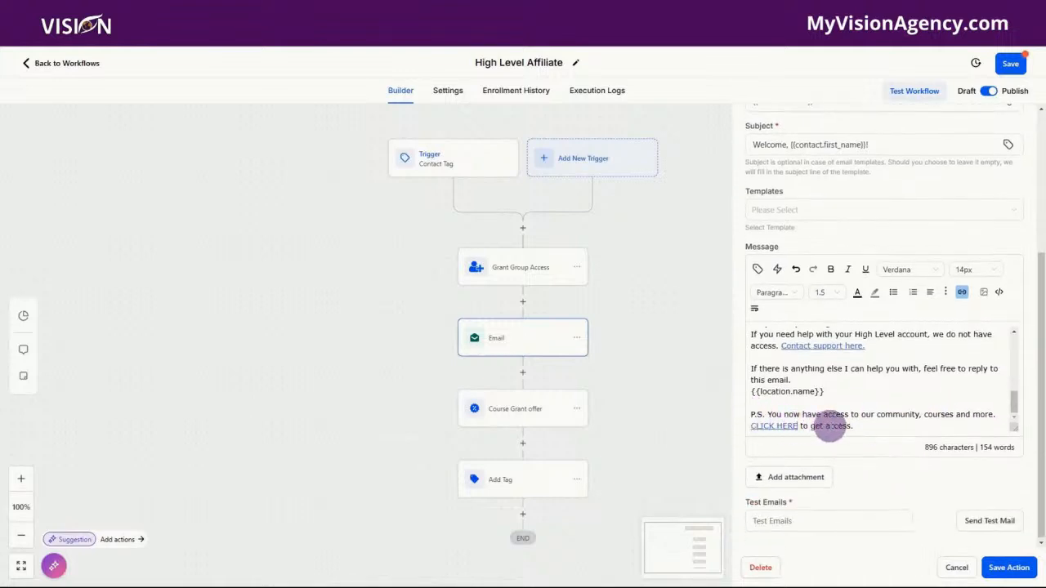
click(962, 291)
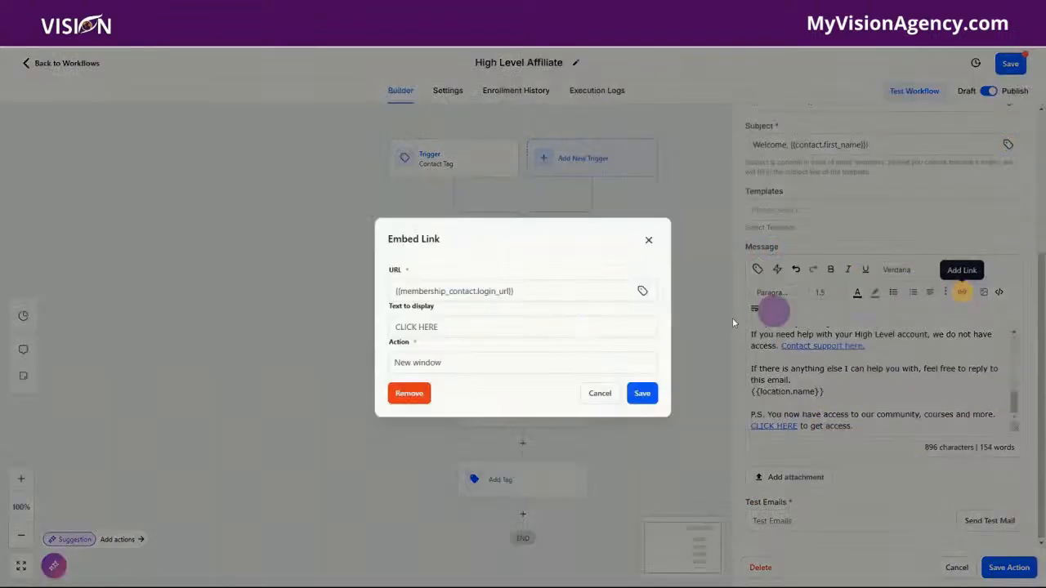
drag(523, 291, 364, 294)
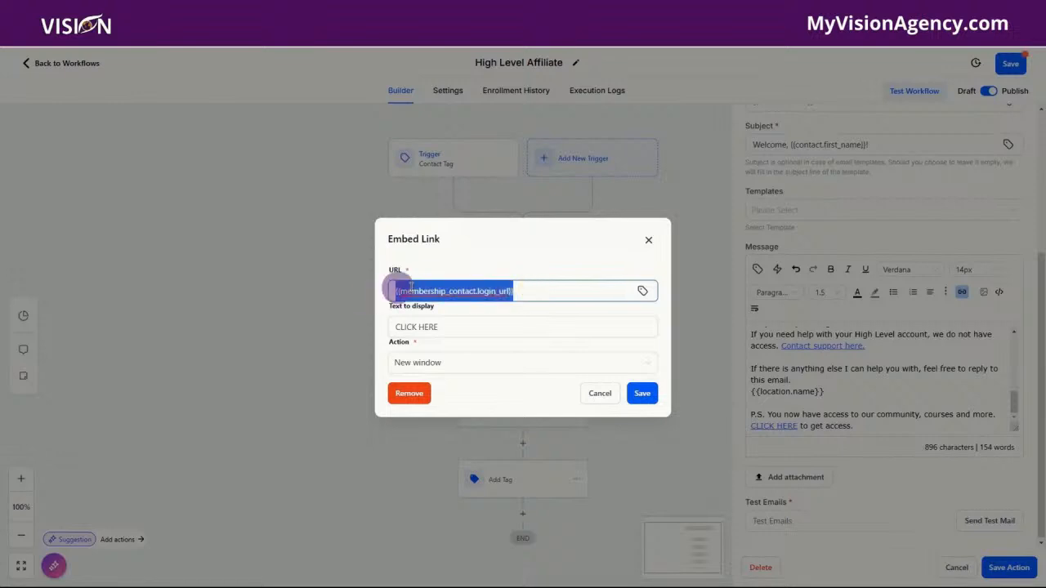
click(648, 239)
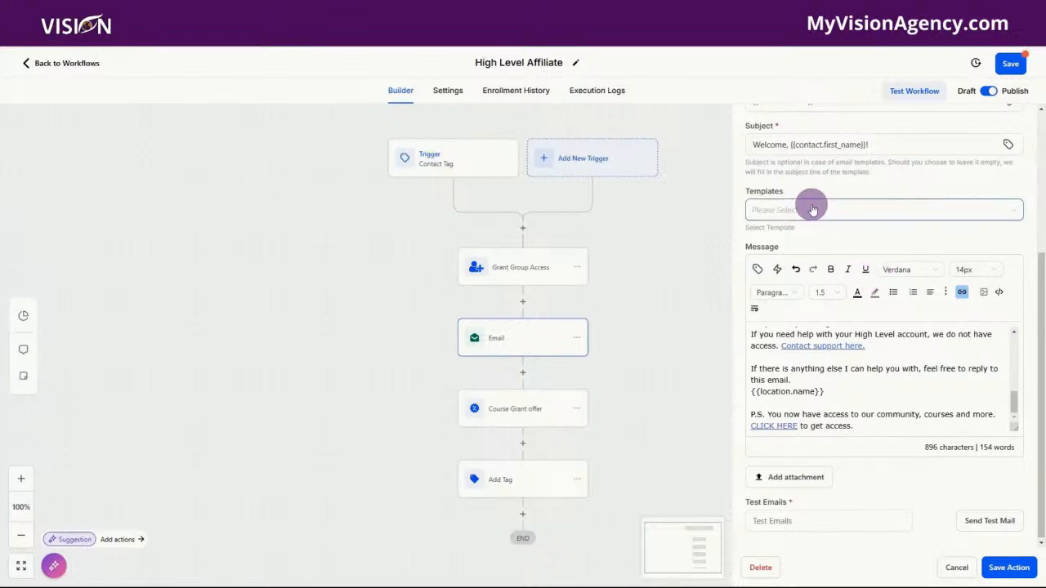
click(811, 209)
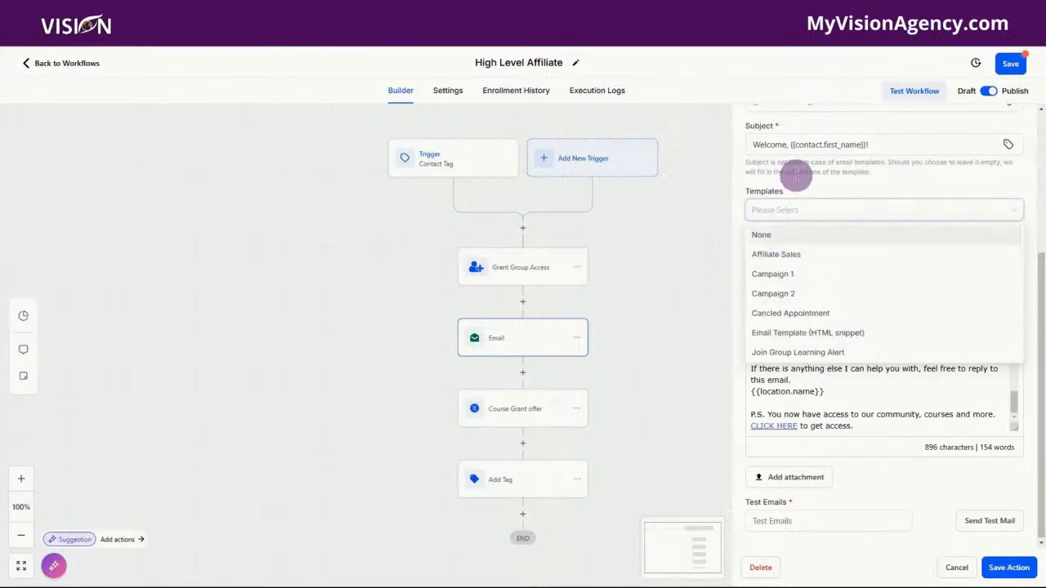
click(797, 176)
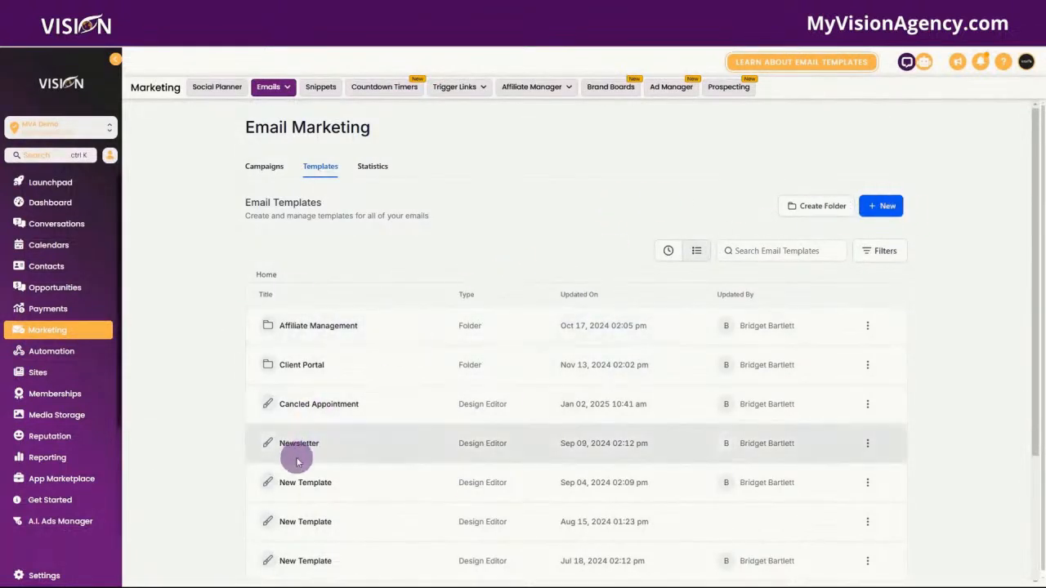
- Create a new email template from the Membership Welcome Email design in the email marketing template library
click(881, 202)
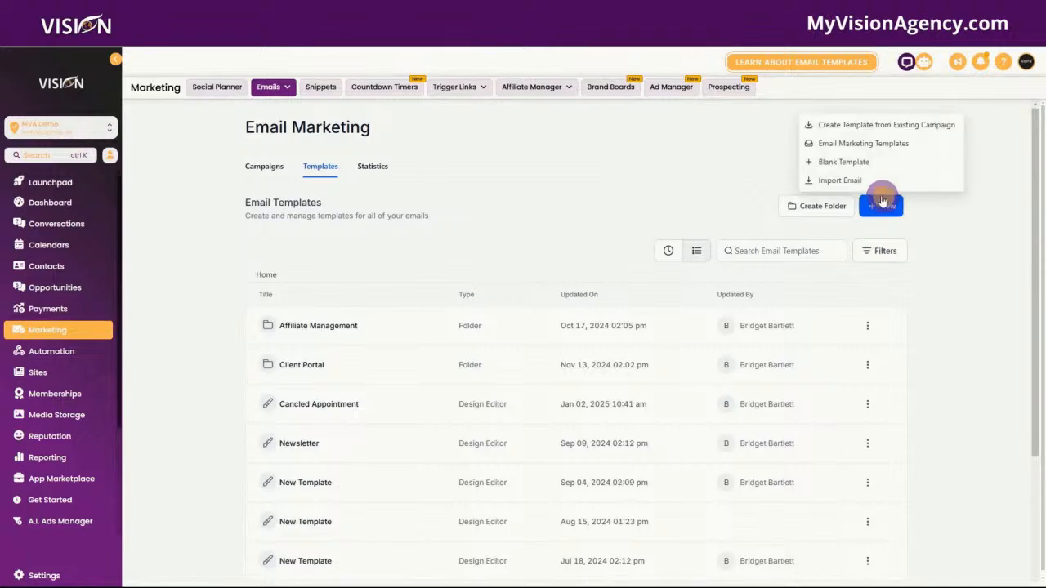
click(841, 143)
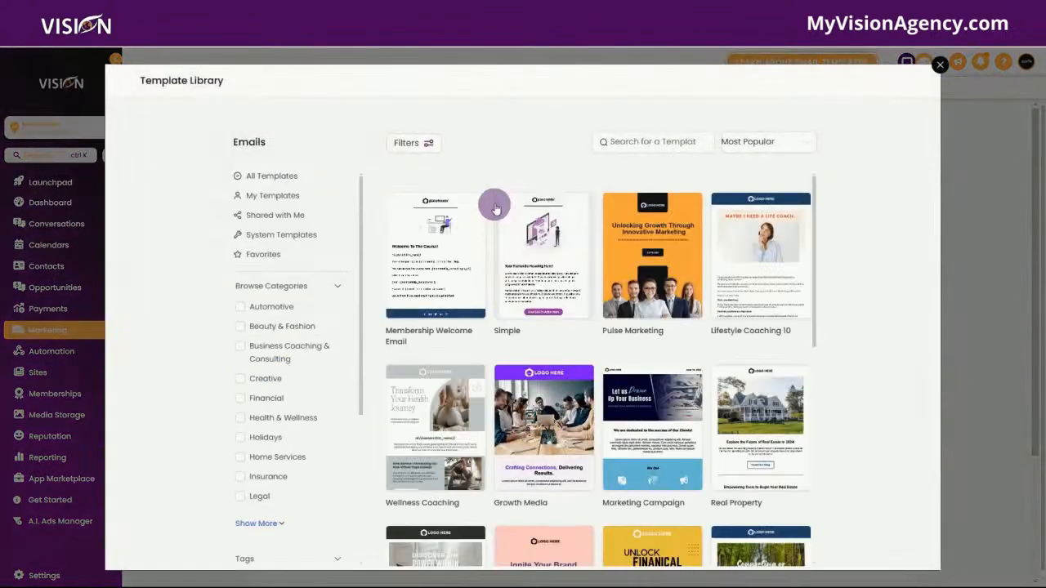
click(439, 253)
click(874, 79)
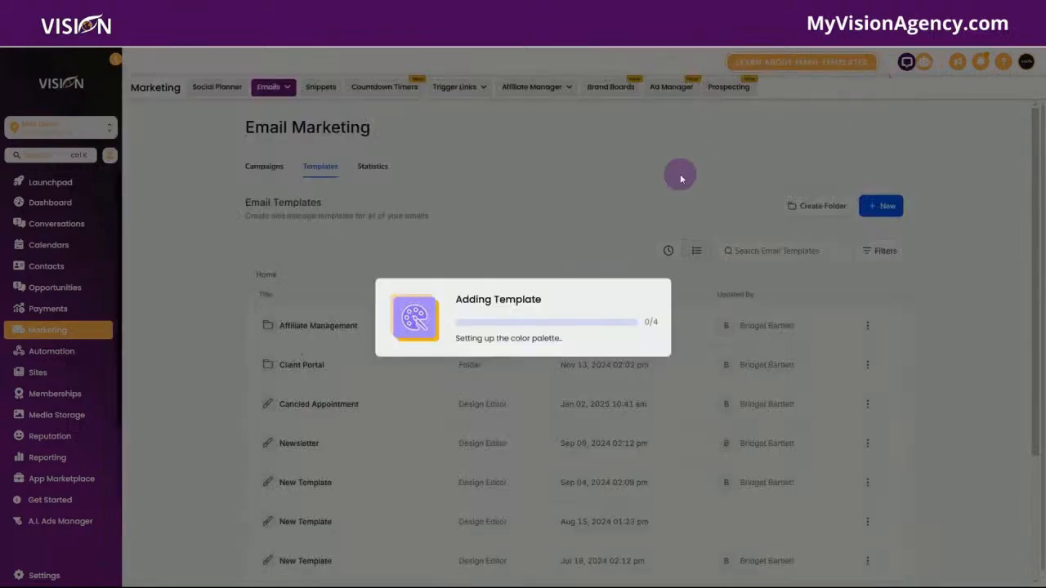
- Delete the "With these credentials", Email and Password lines from the template's welcome text
drag(478, 355, 677, 393)
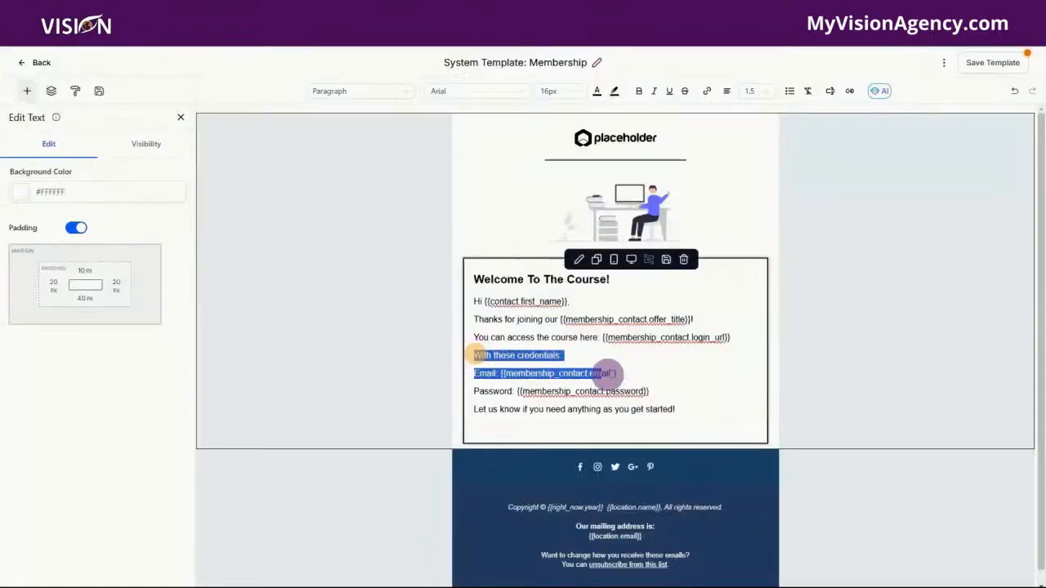
key(BackSpace)
key(BackSpace)
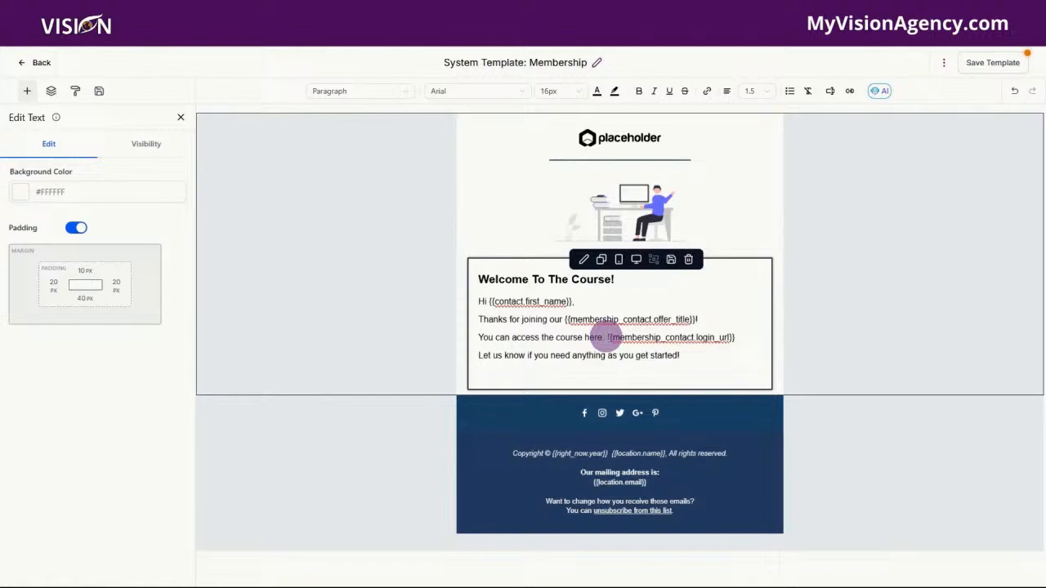
- Replace the login URL placeholder after "You can access the course here:" with the Client Portal value Login Url (Magic Link)
drag(607, 338, 735, 340)
key(BackSpace)
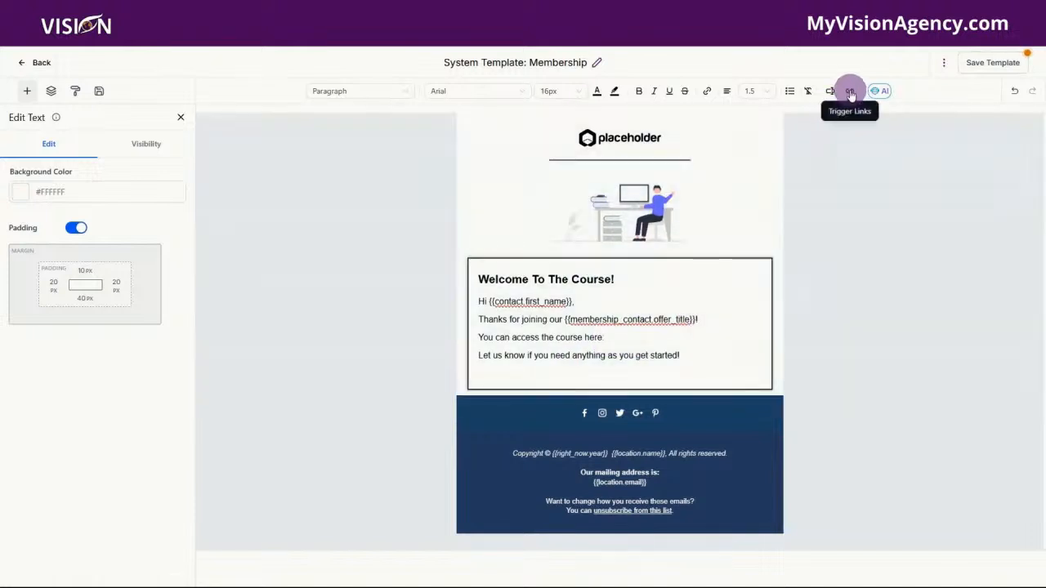
click(851, 92)
click(830, 90)
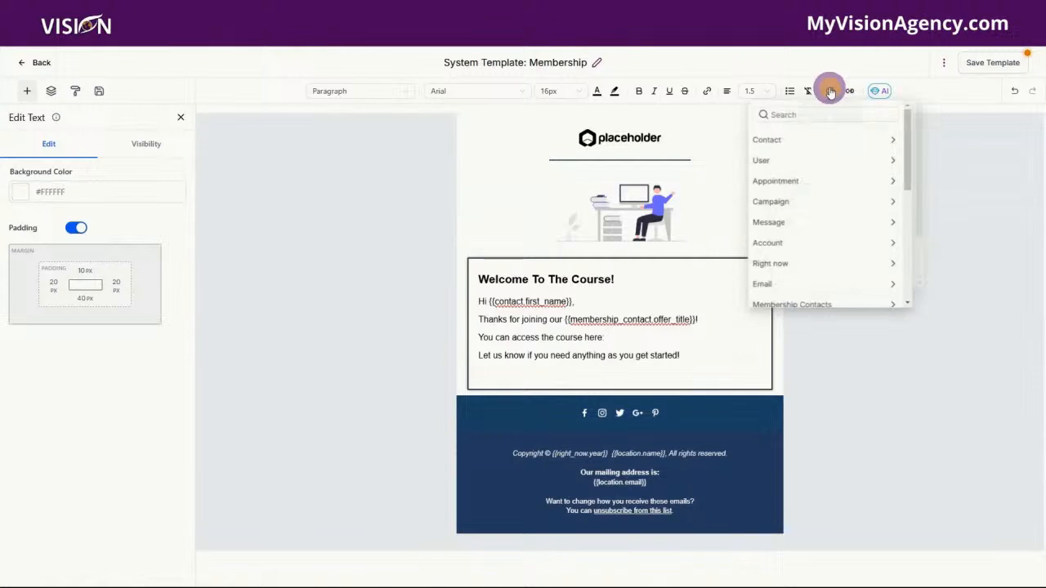
scroll(797, 245, down, 5)
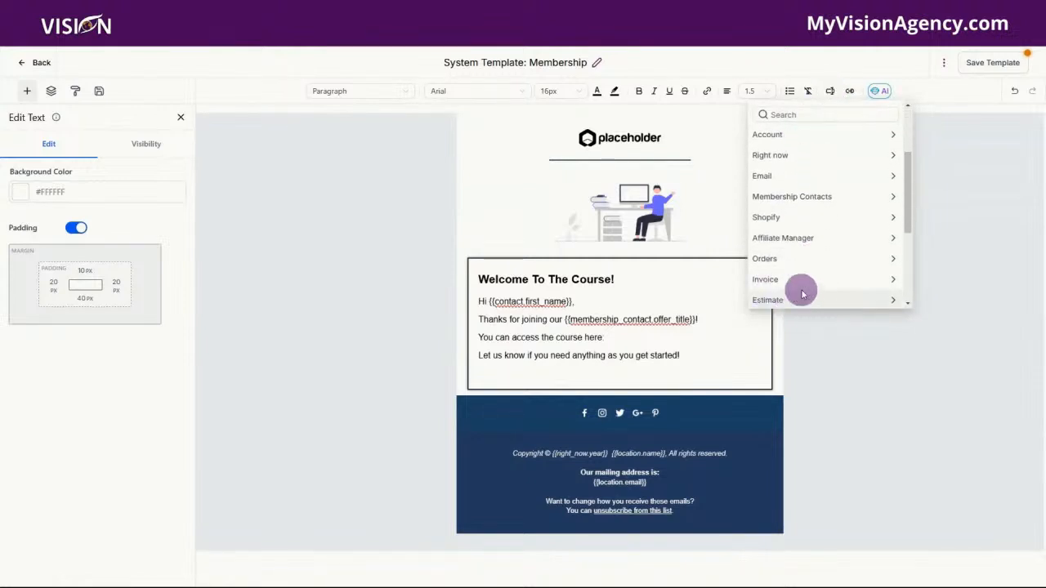
click(800, 278)
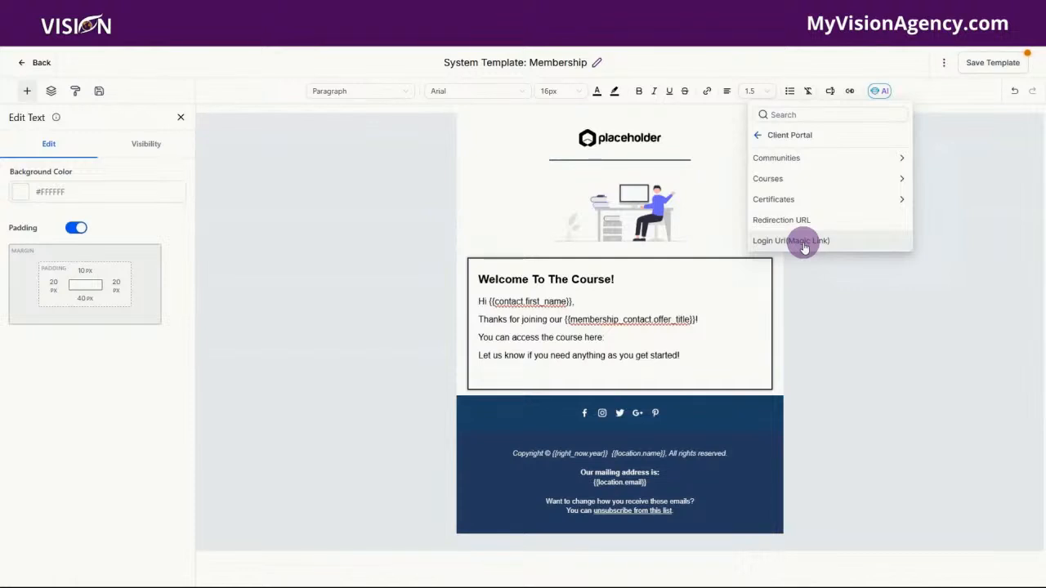
click(803, 246)
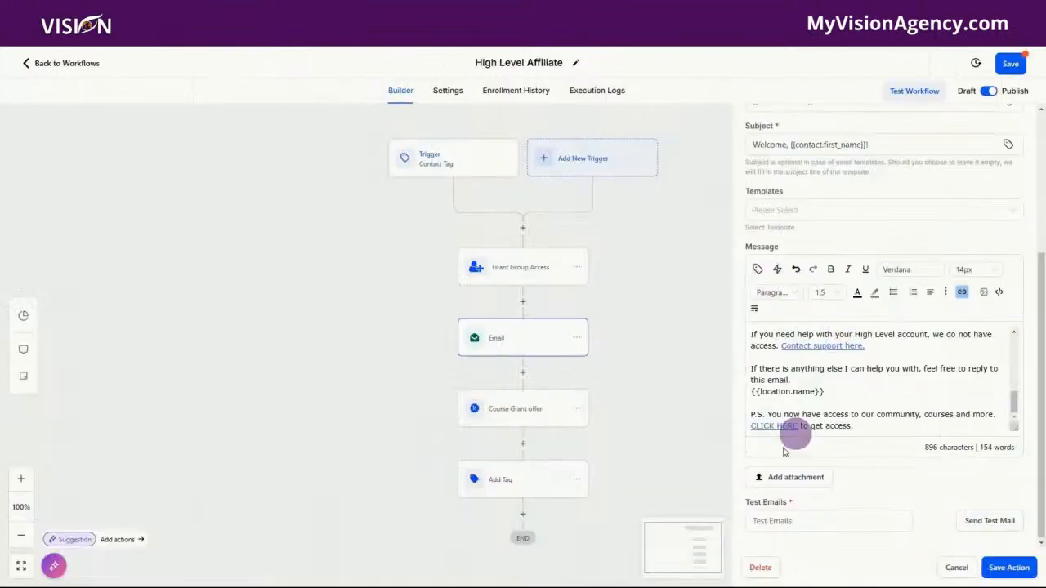
- Review the message and template options of the Email action in the High Level Affiliate workflow
scroll(797, 420, up, 5)
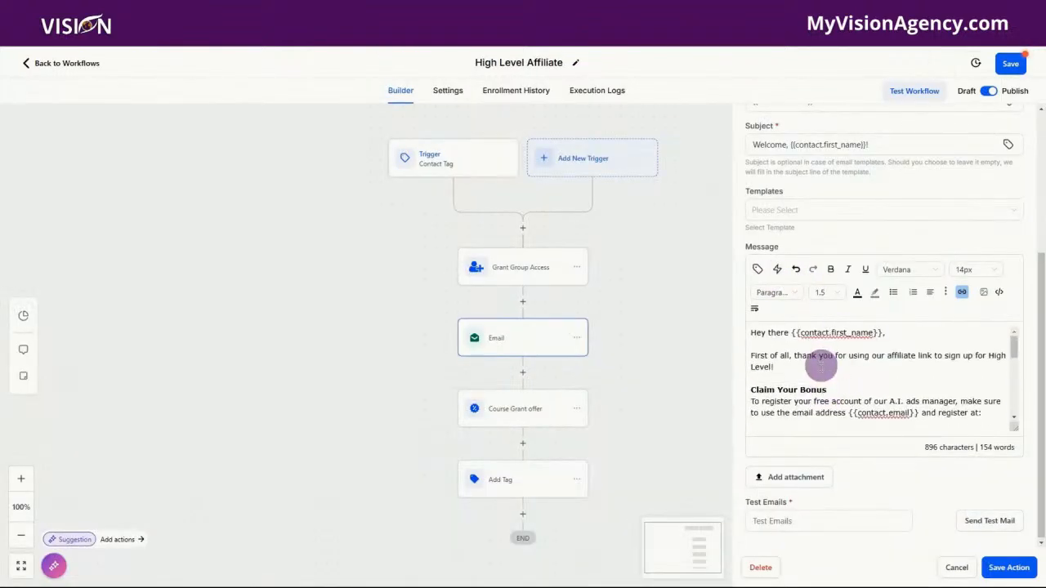
scroll(817, 372, down, 5)
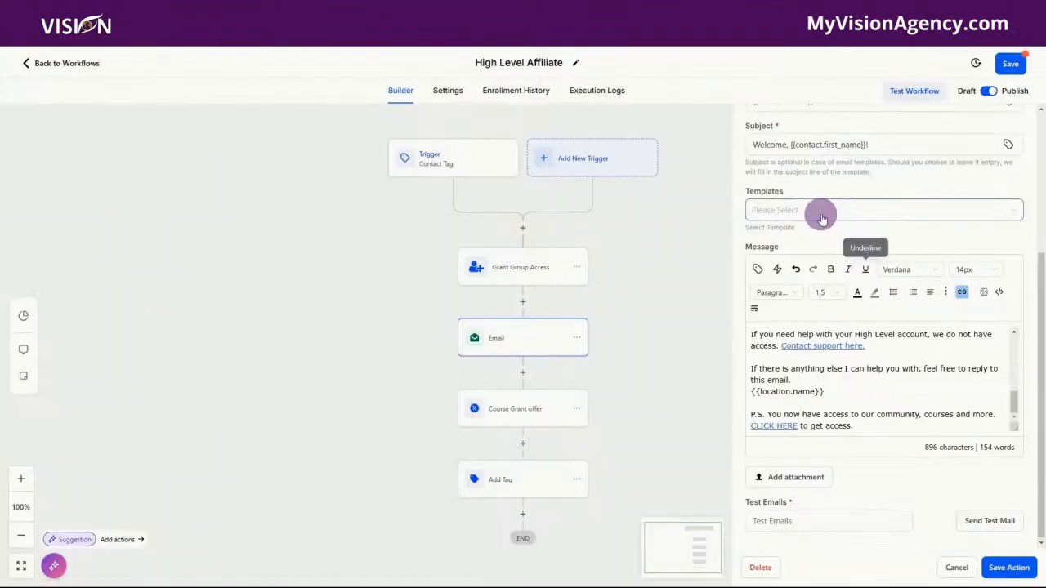
click(827, 212)
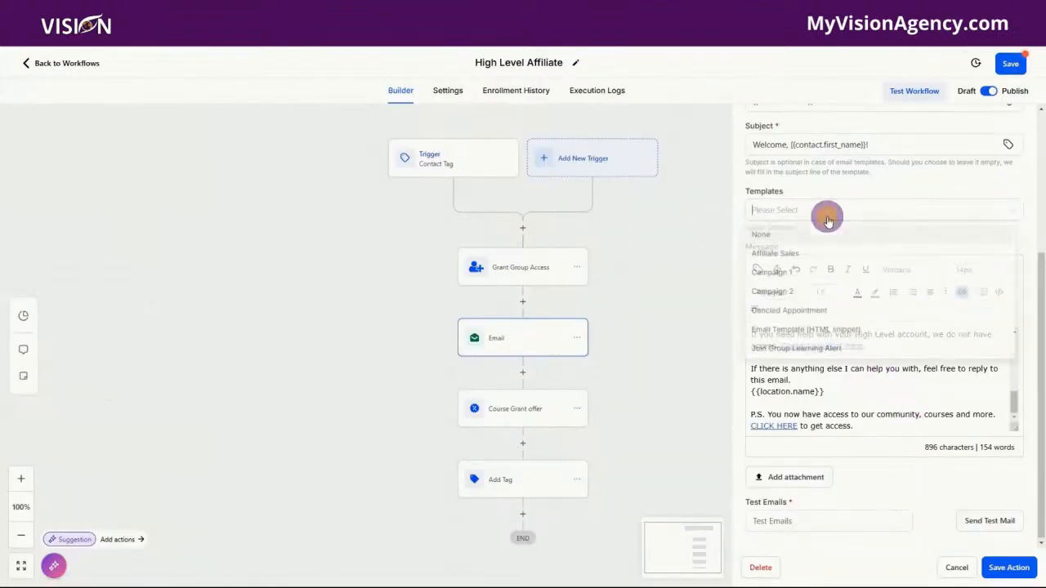
click(802, 179)
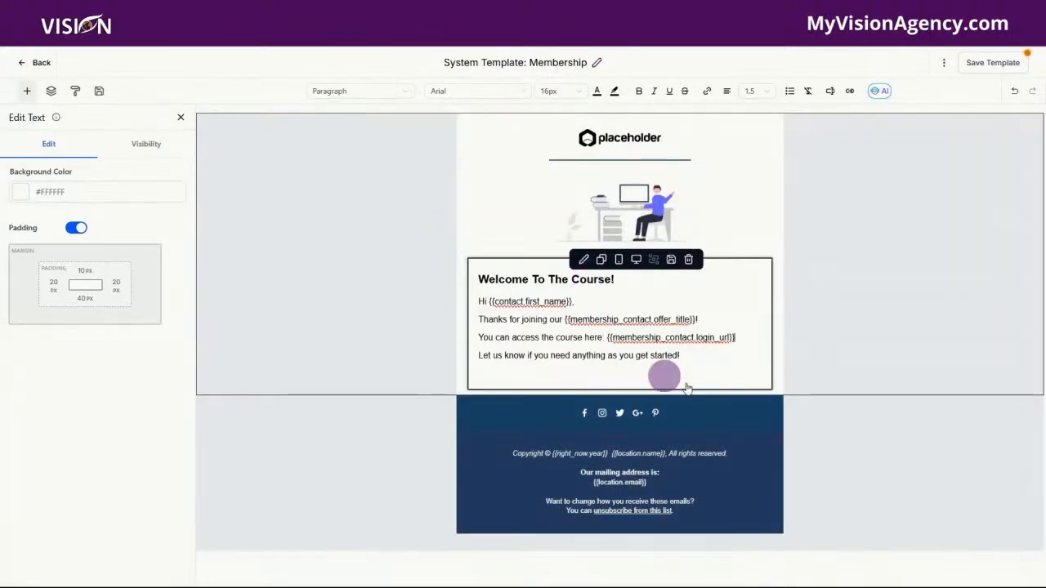
click(793, 285)
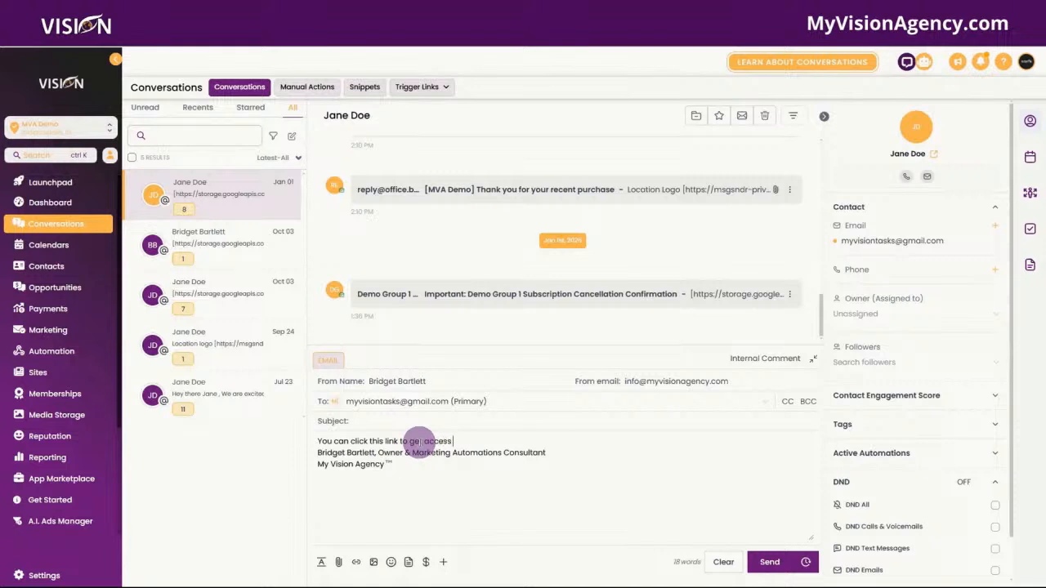
- Insert the Client Portal Contact login URL (magic link) value after "You can click this link to get access" in the conversation email
click(443, 562)
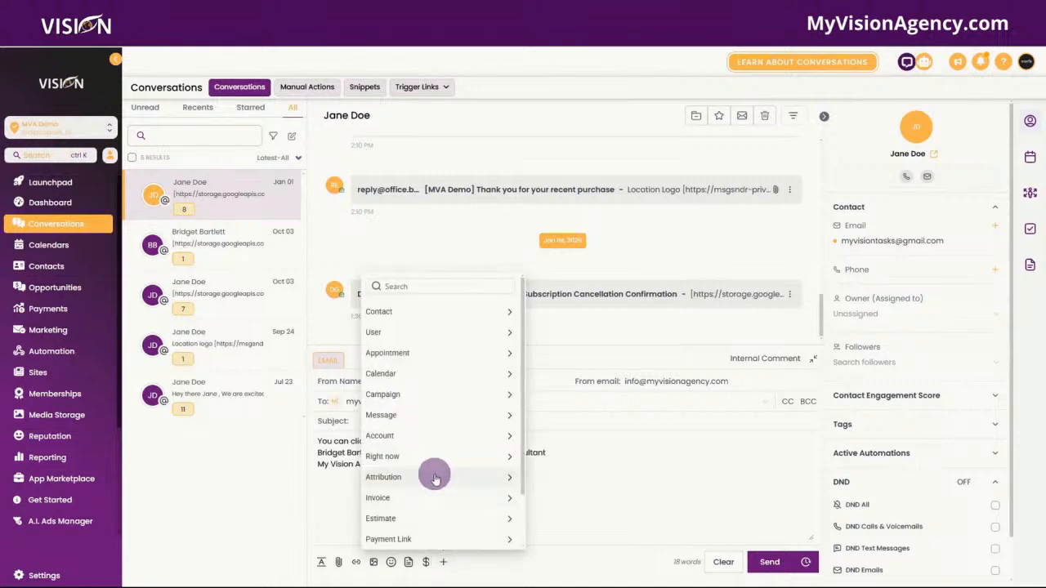
scroll(435, 480, down, 2)
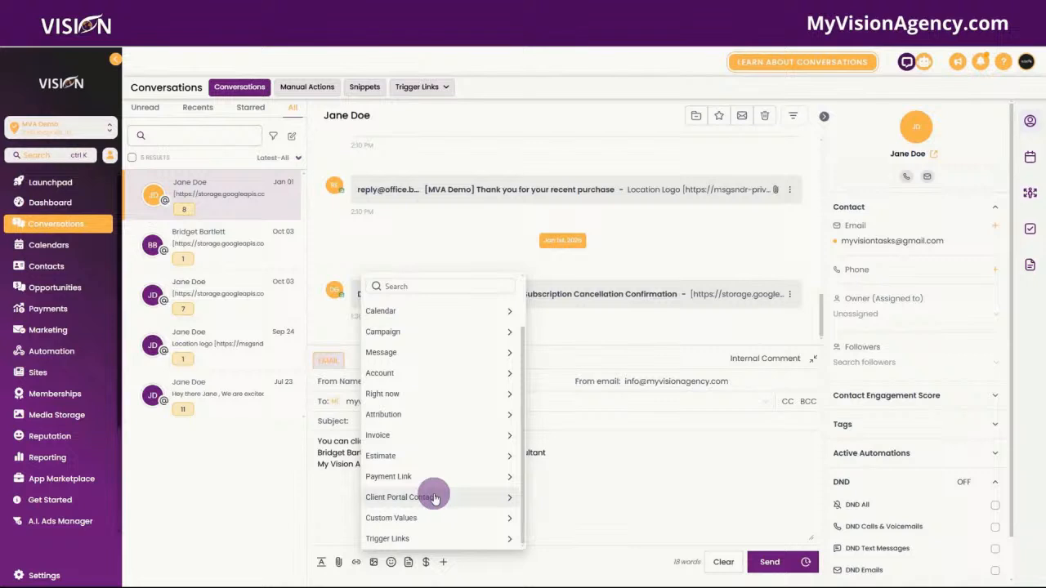
click(435, 498)
click(435, 539)
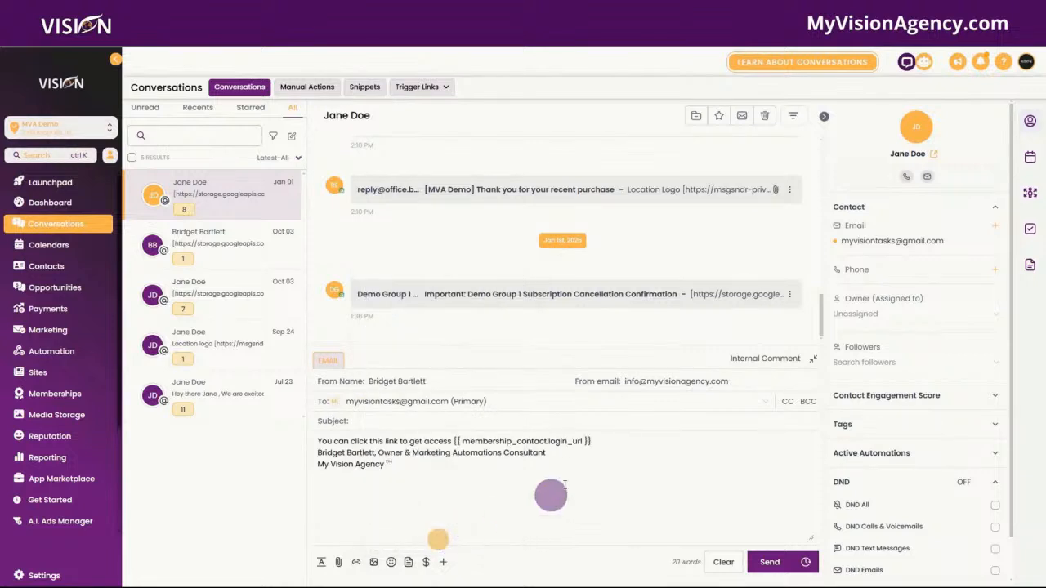
drag(455, 442, 646, 441)
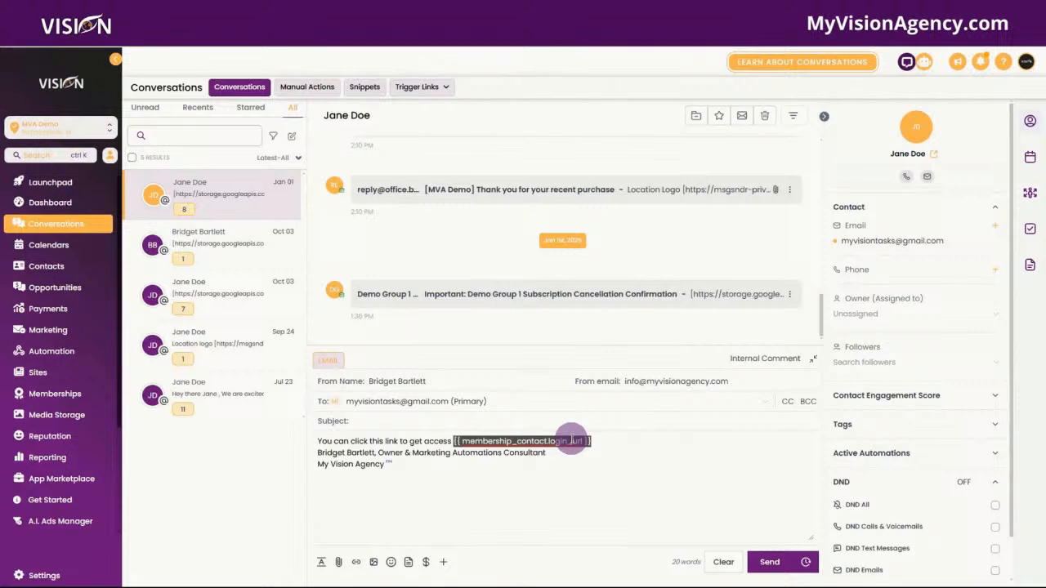
click(599, 443)
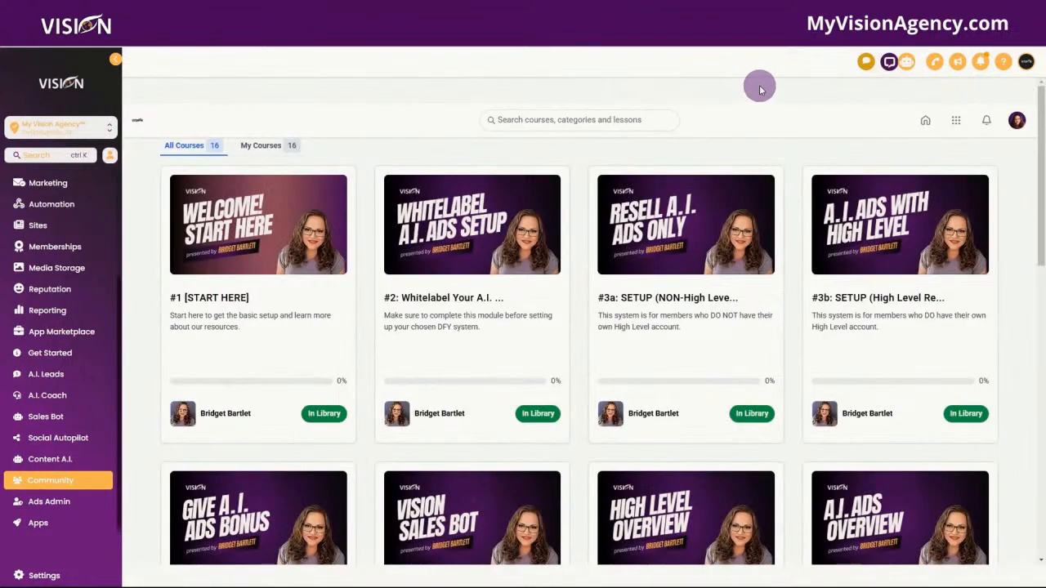
- Search the community courses for "leads" and open the A.I. Leads [Whitelabel Suite] result
click(628, 120)
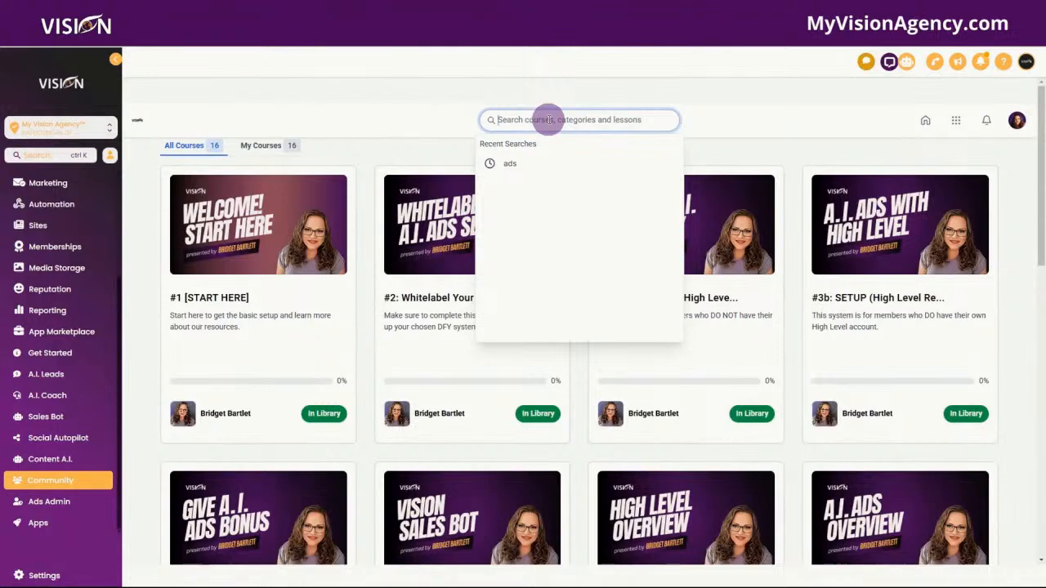
text(leads)
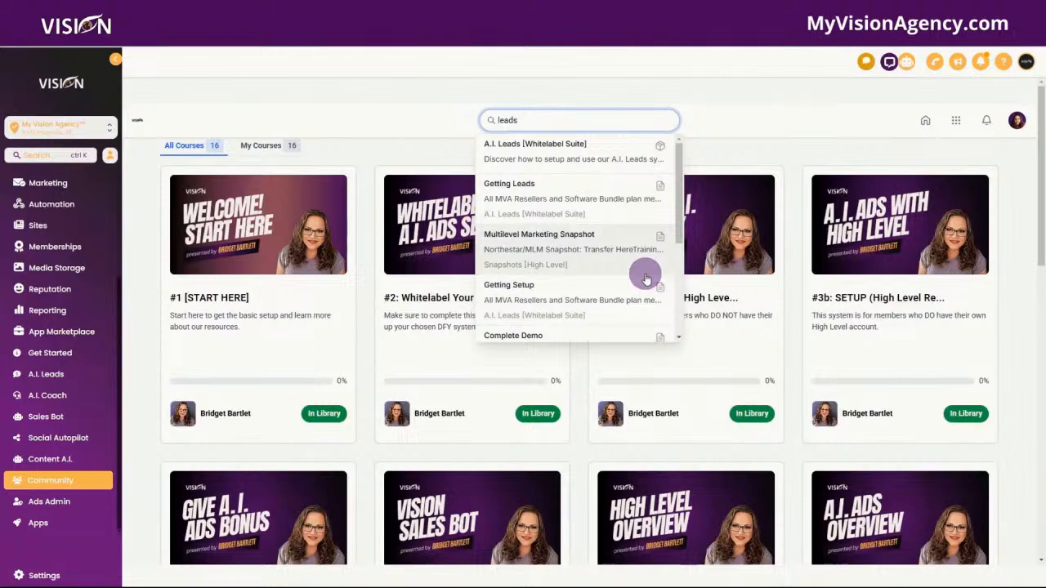
scroll(638, 286, down, 1)
scroll(636, 292, down, 2)
scroll(584, 299, up, 5)
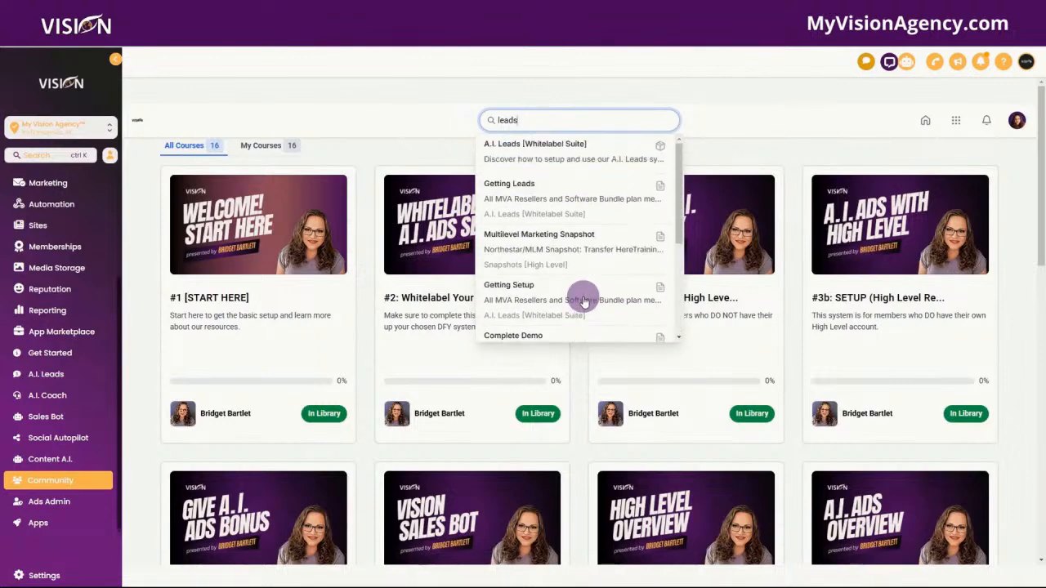
click(553, 147)
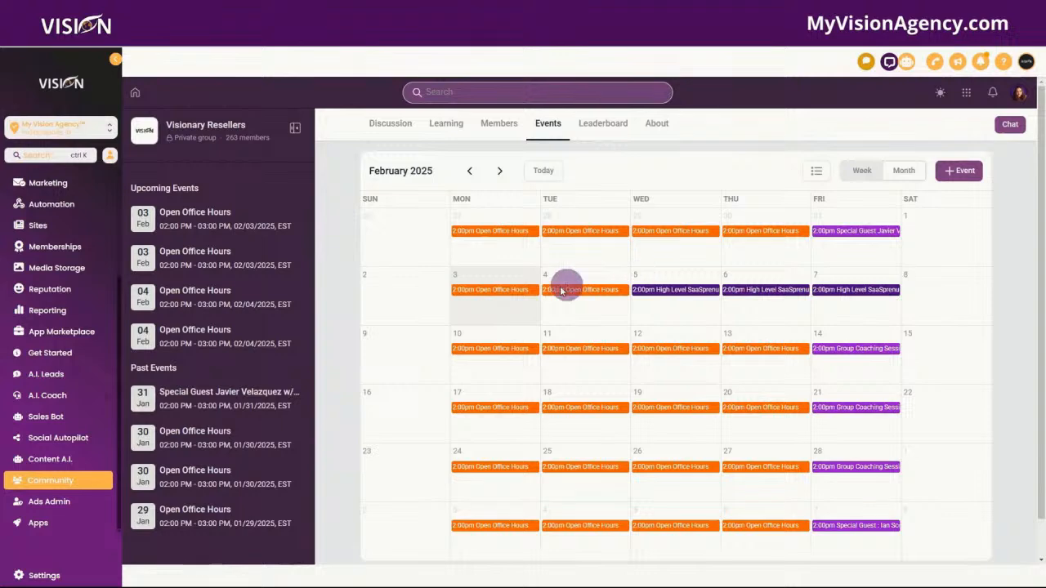
- View the details of the February 3 Open Office Hours event and the options on the agency's website
click(487, 291)
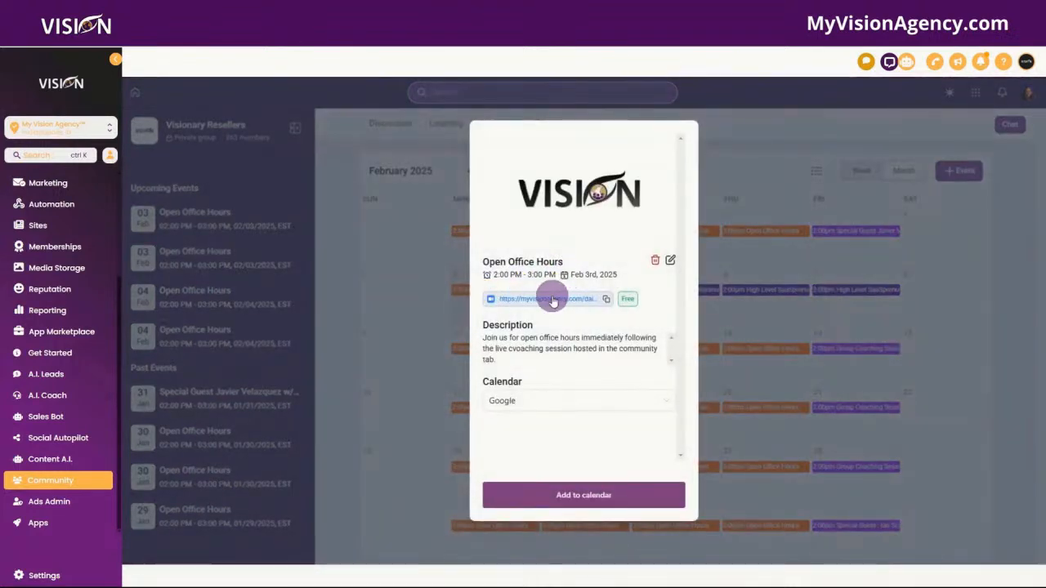
click(740, 144)
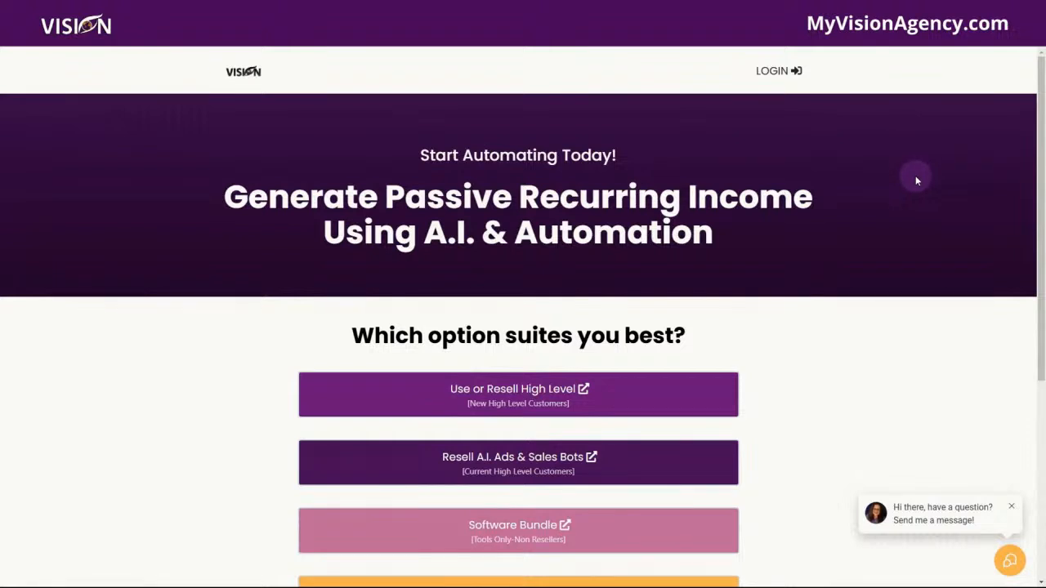
scroll(915, 178, down, 2)
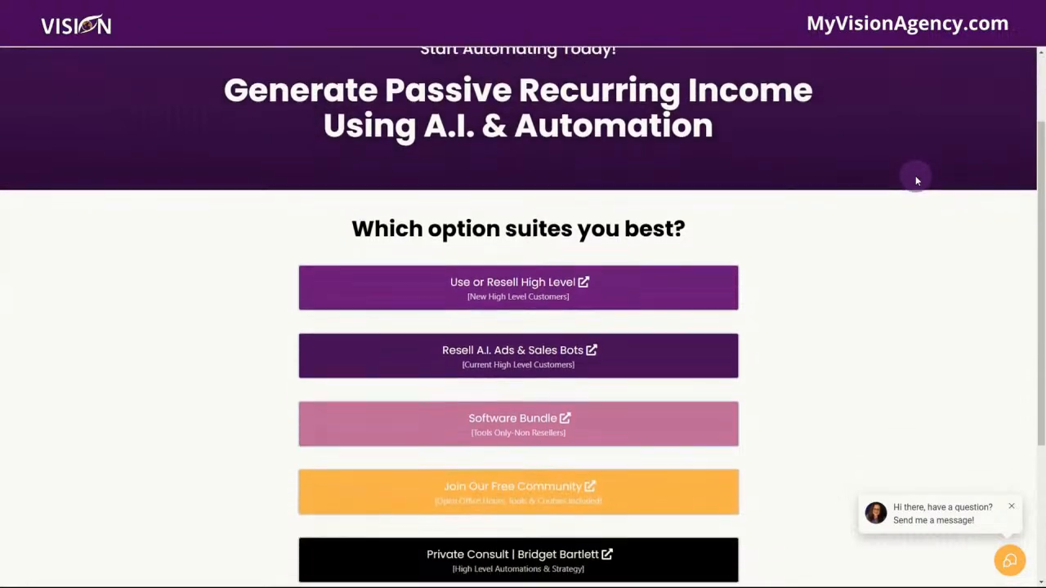